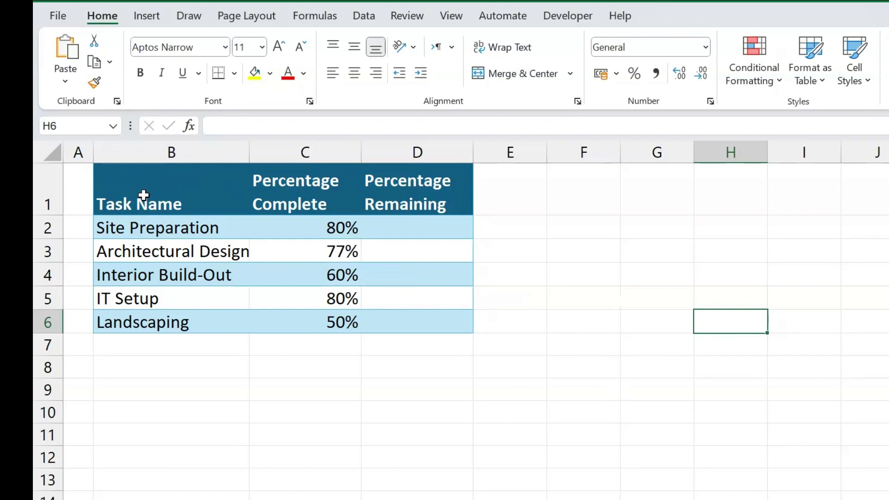
Select the five task names, Site Preparation through Landscaping
left_click(160, 228)
left_click(154, 253)
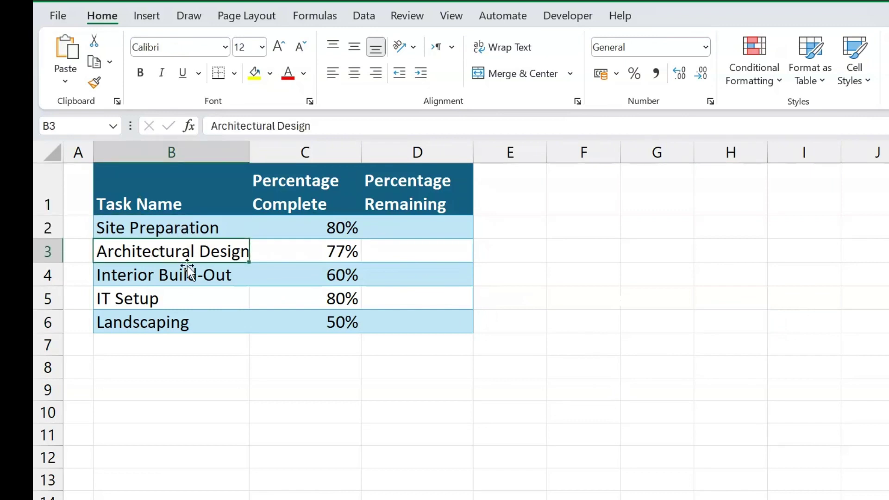
left_click(169, 275)
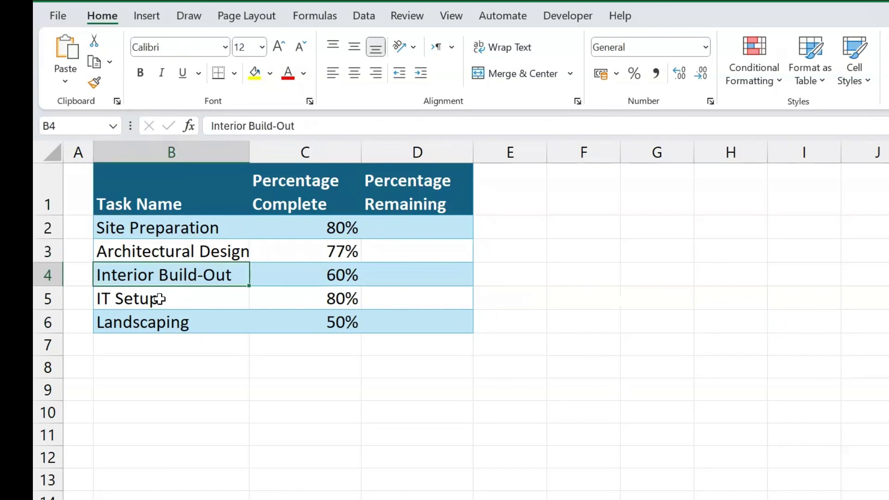
left_click(160, 300)
left_click(183, 321)
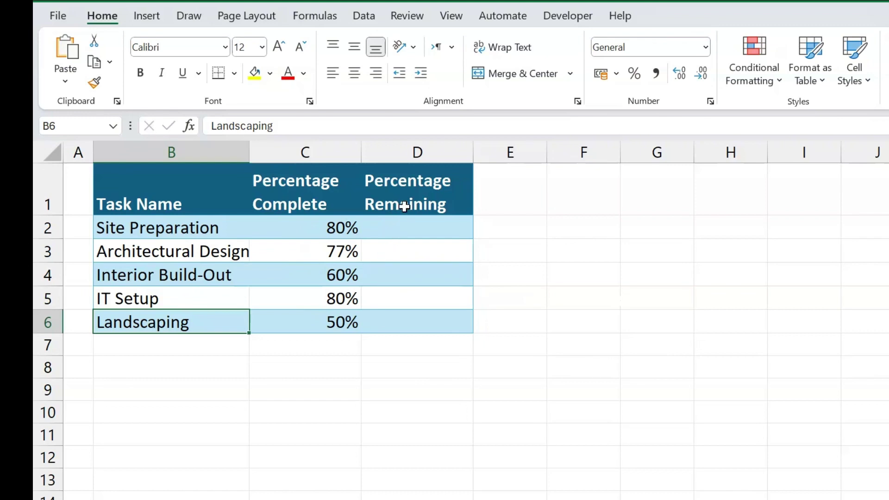
Enter the formula =1-C2 in cell D2
left_click(403, 222)
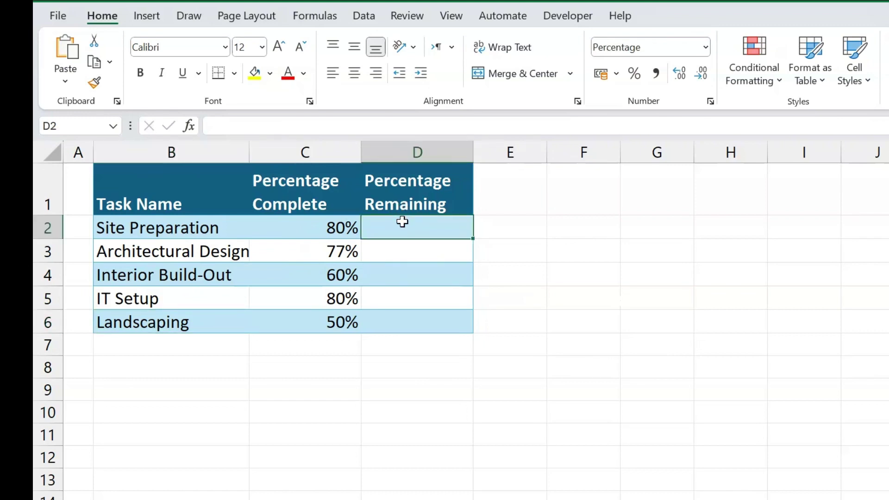
type("=")
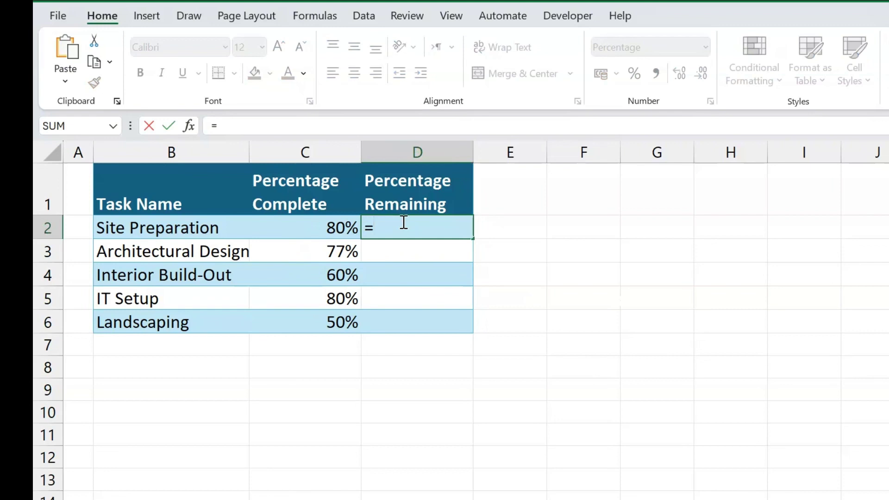
type("1-")
left_click(318, 227)
key("Return")
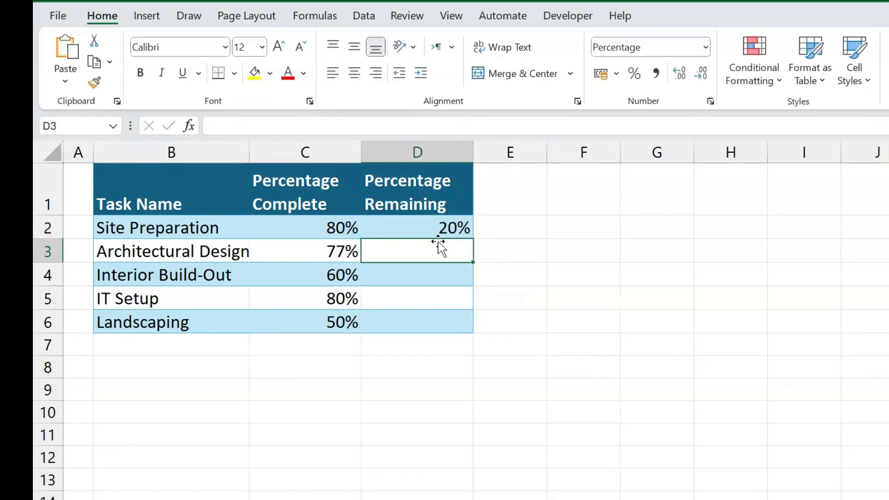
Copy the D2 formula down to all five tasks using Fill Without Formatting
left_click(403, 227)
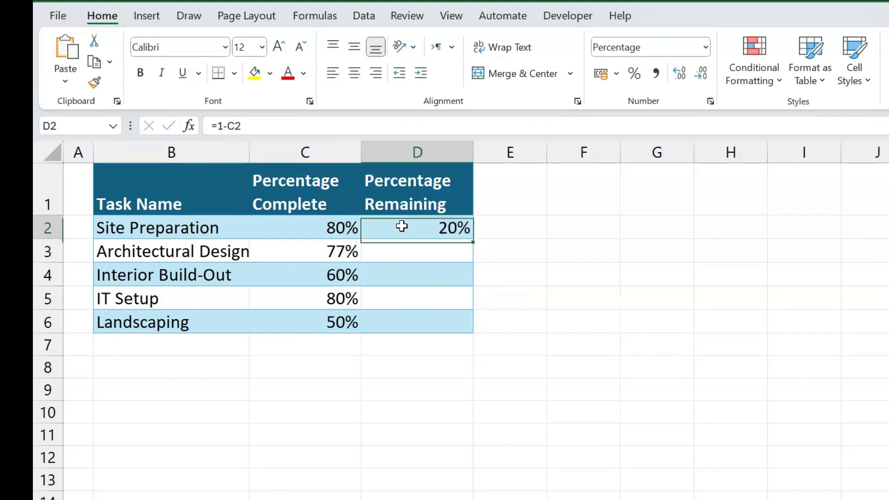
double_click(474, 241)
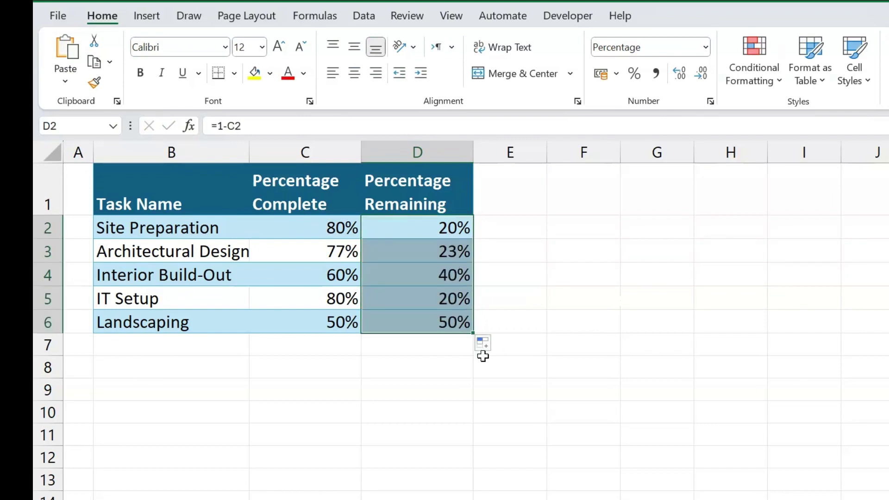
left_click(524, 367)
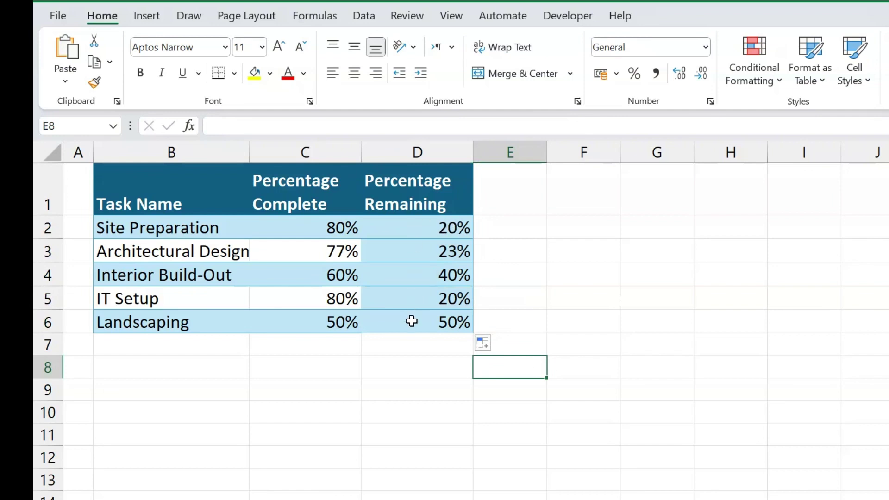
left_click(496, 351)
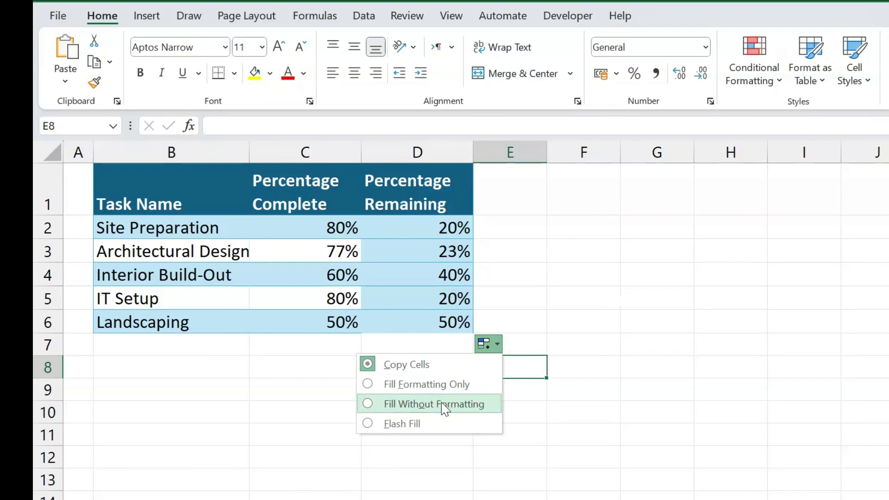
left_click(443, 409)
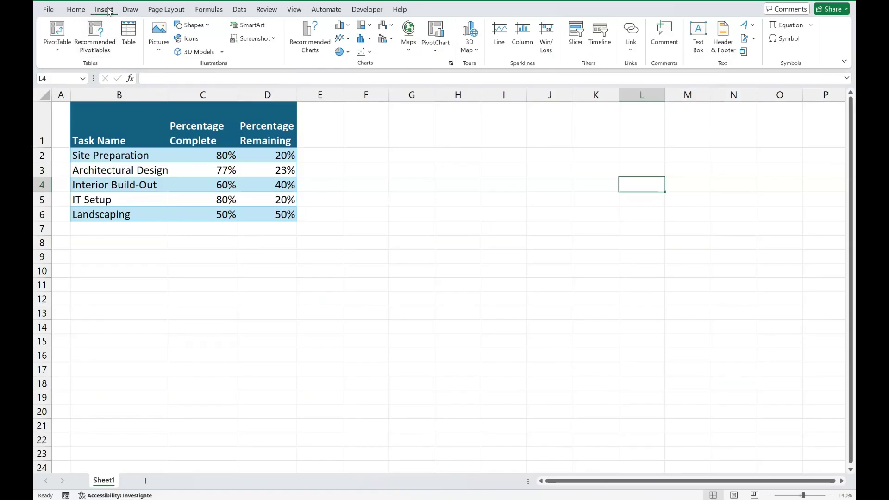
Draw a rectangle from F2 to about O20 and give it a solid black style
left_click(207, 27)
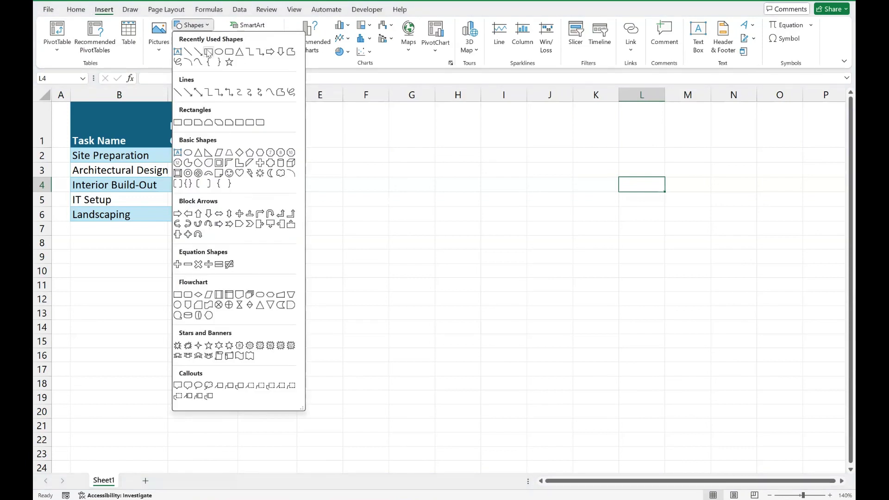
left_click(209, 52)
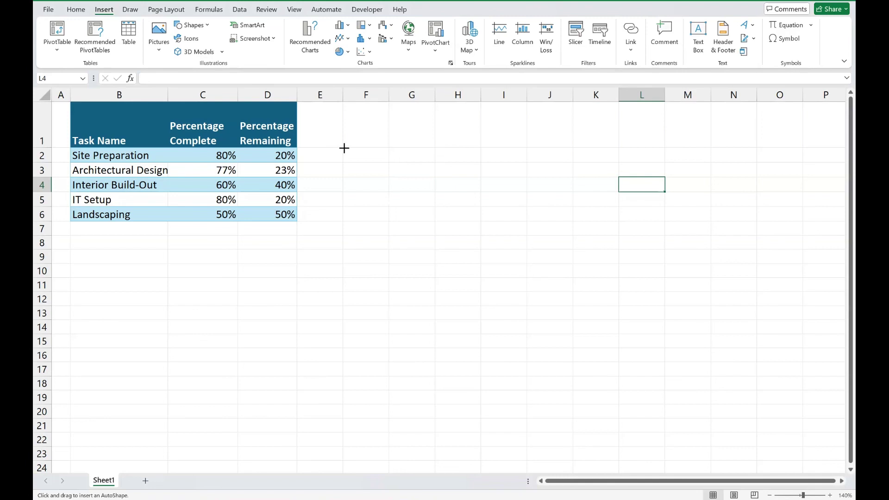
left_click_drag(344, 148, 802, 431)
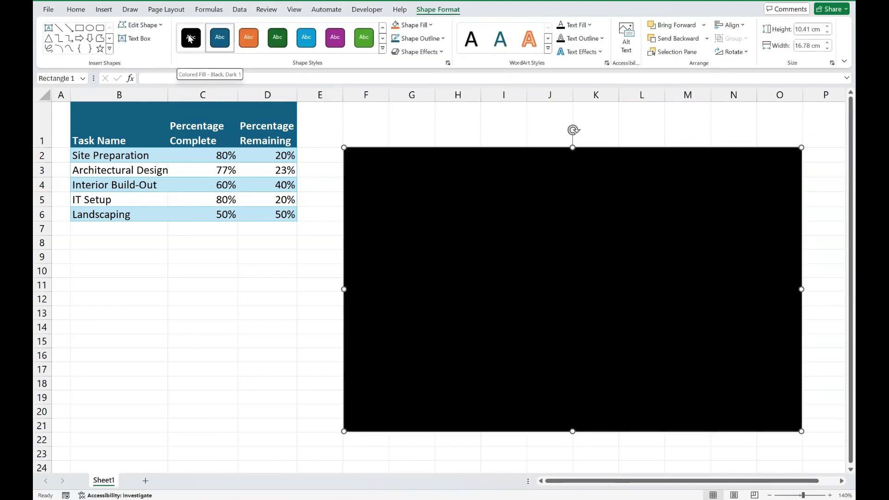
left_click(190, 39)
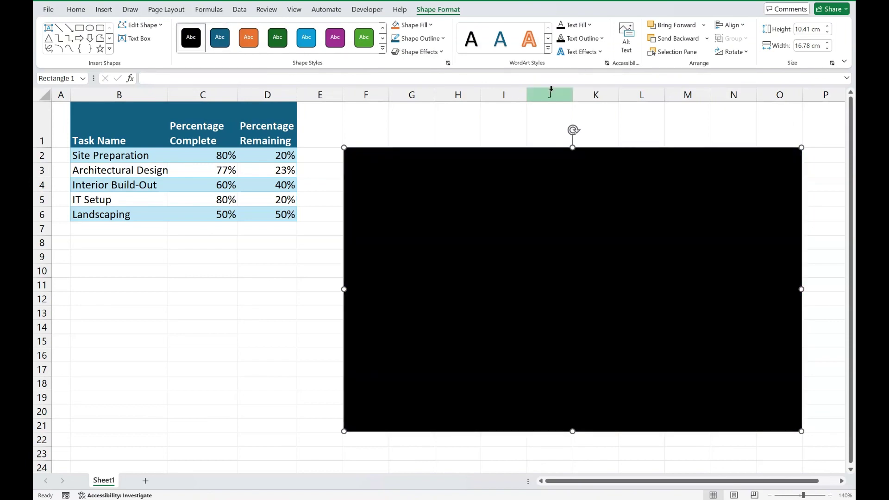
left_click(159, 265)
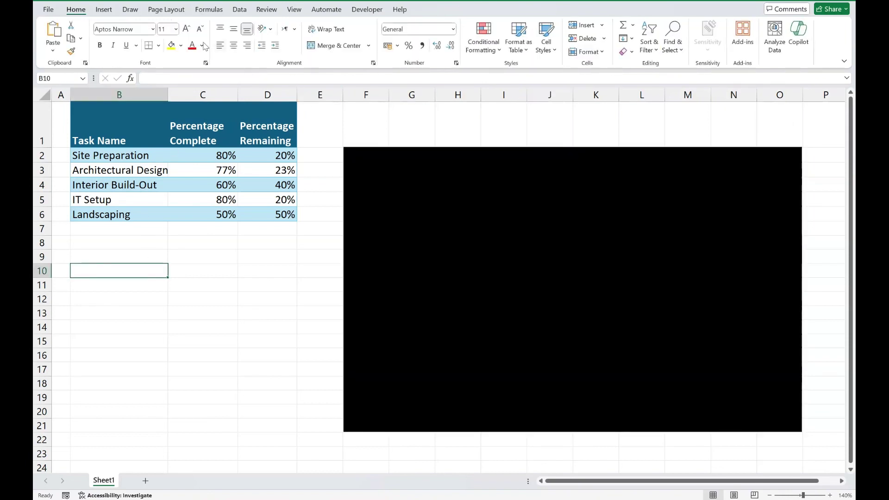
Insert a doughnut chart from the Insert tab's pie chart types
left_click(104, 12)
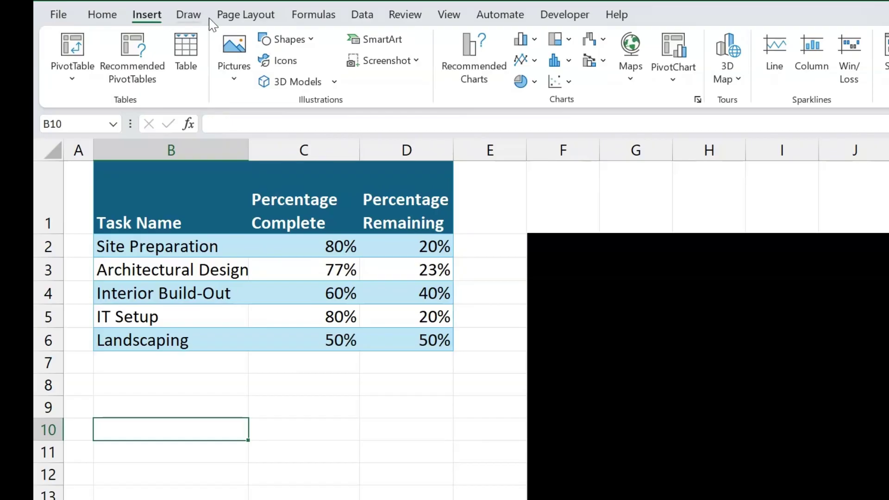
left_click(349, 55)
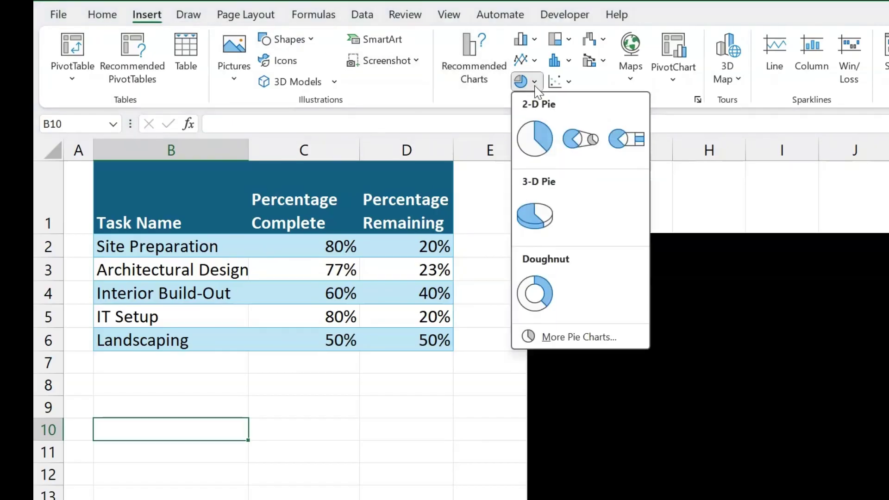
left_click(533, 293)
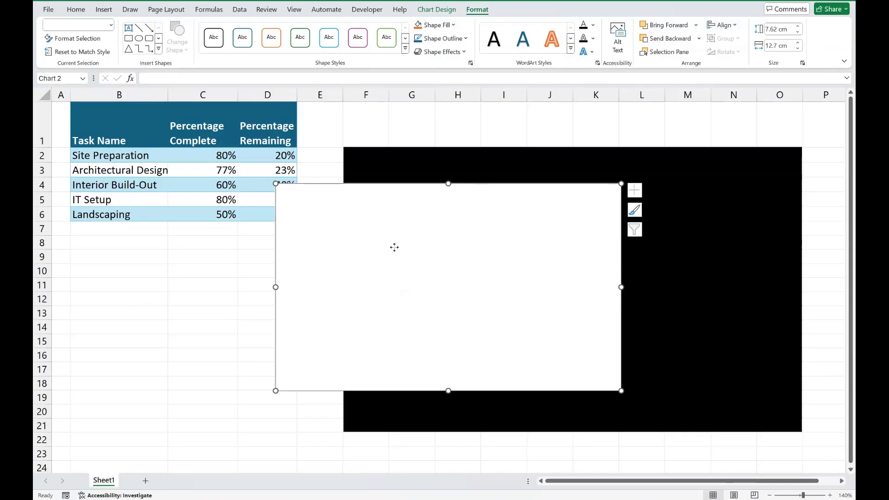
Add a data series of 25 values of 1 to the doughnut chart
right_click(394, 248)
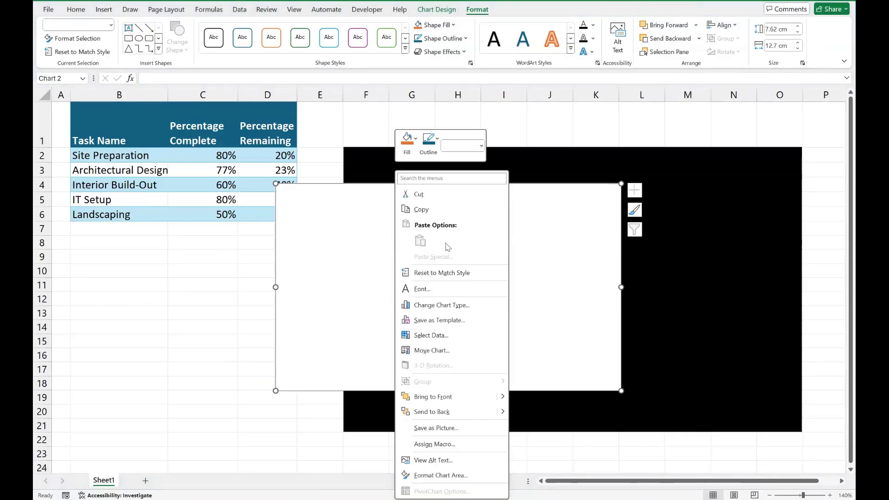
left_click(431, 336)
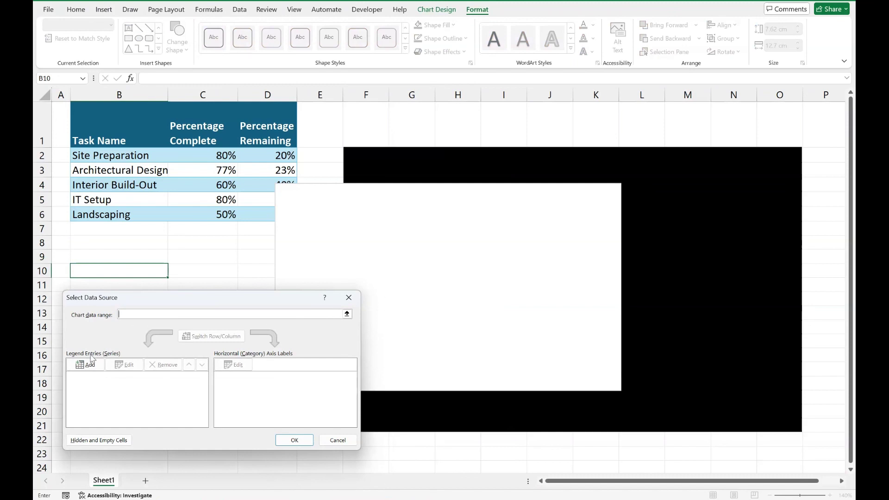
left_click(90, 366)
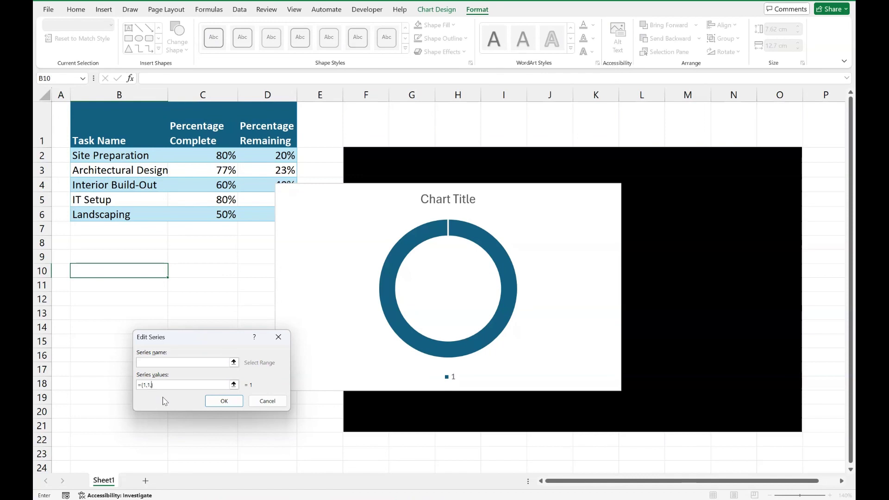
key("ctrl+v")
left_click(237, 407)
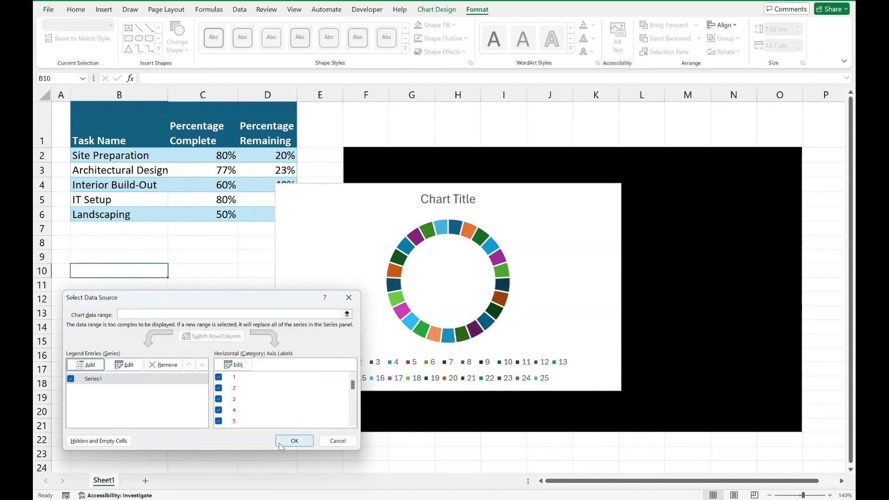
left_click(295, 442)
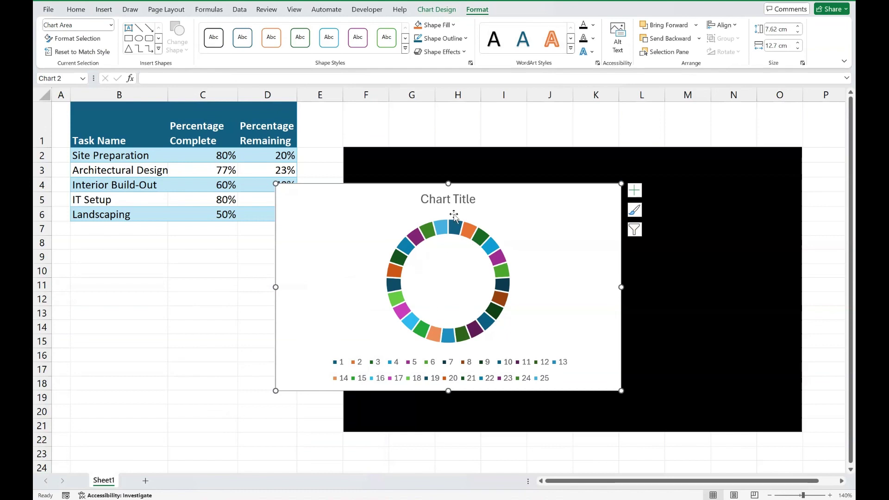
Delete the doughnut chart's title and legend
left_click(456, 198)
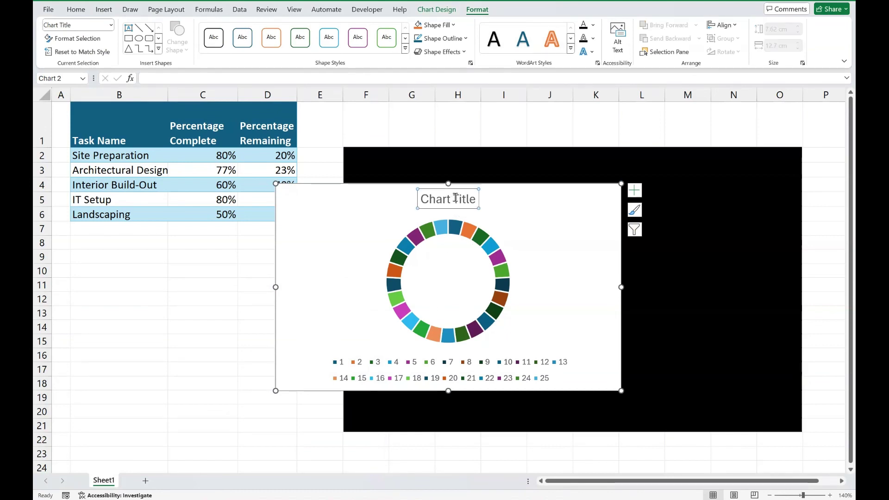
key("Delete")
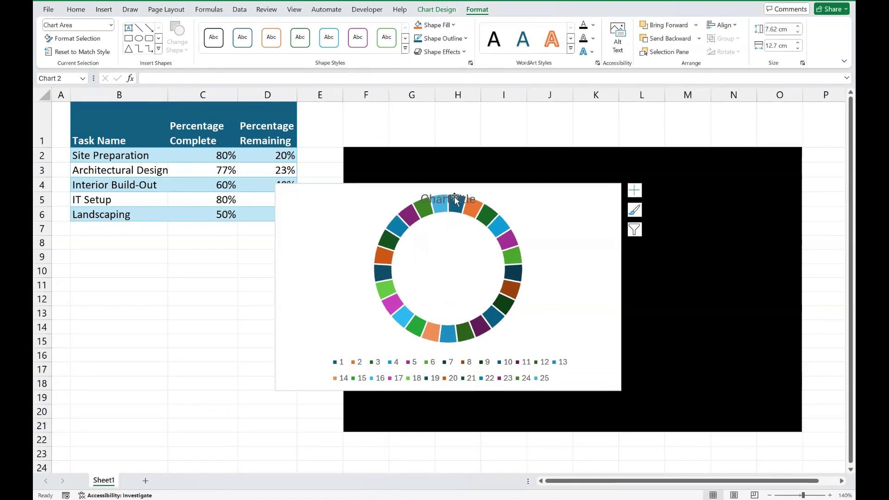
left_click(401, 379)
key("Delete")
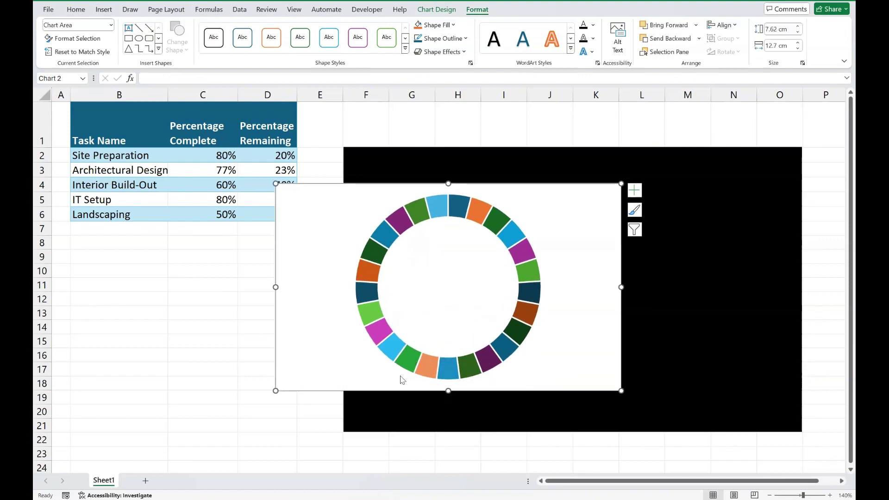
Fill all the doughnut segments dark blue
left_click(425, 213)
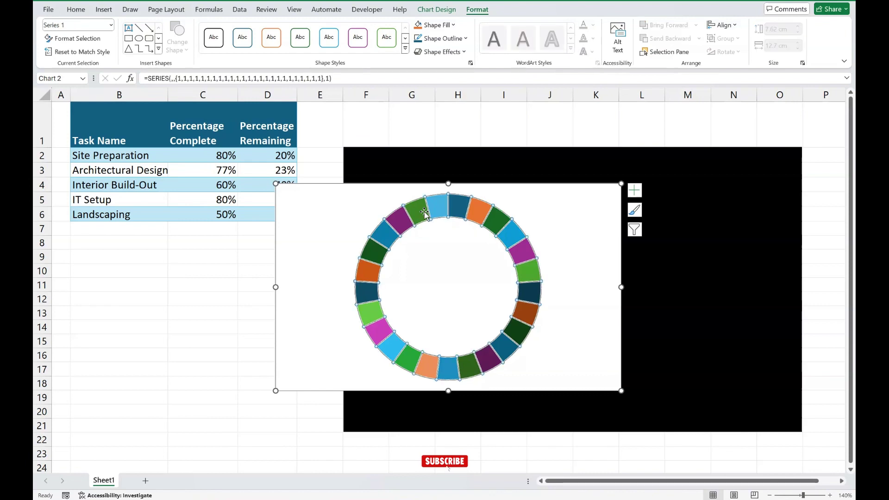
left_click(454, 26)
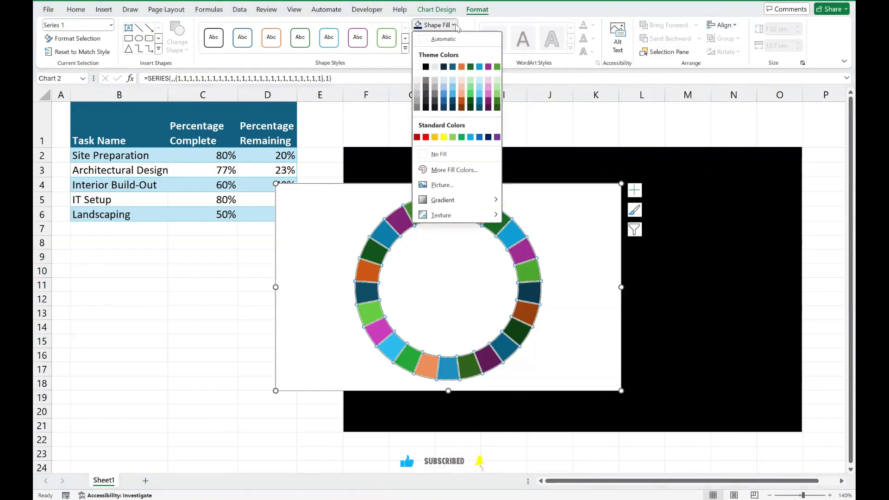
left_click(488, 137)
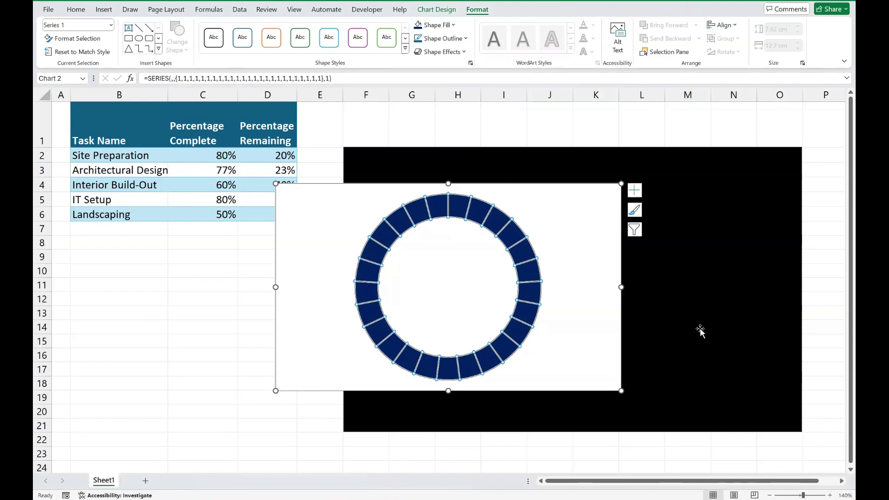
left_click(323, 212)
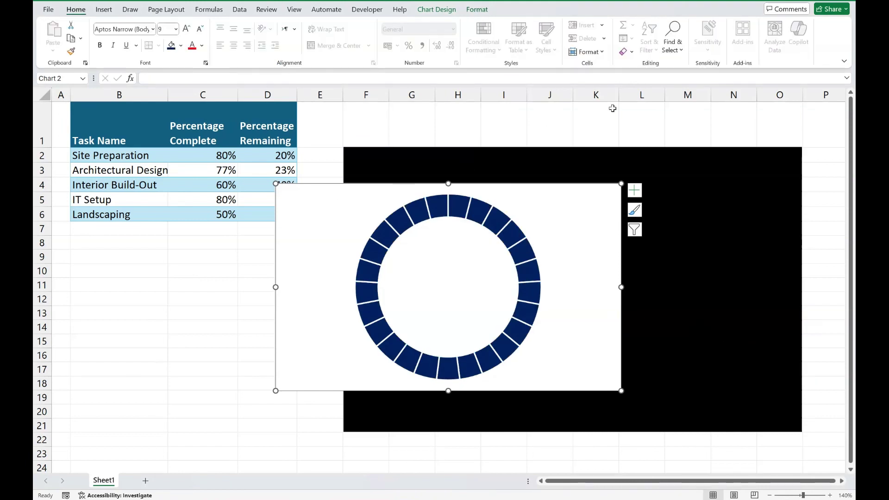
Resize the chart to 5 cm by 5 cm and move it to the black background's top left
left_click(479, 10)
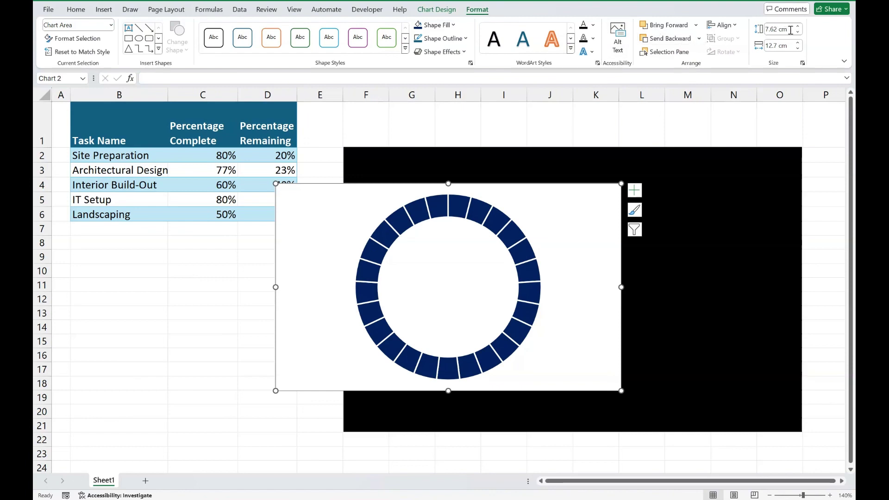
left_click(791, 30)
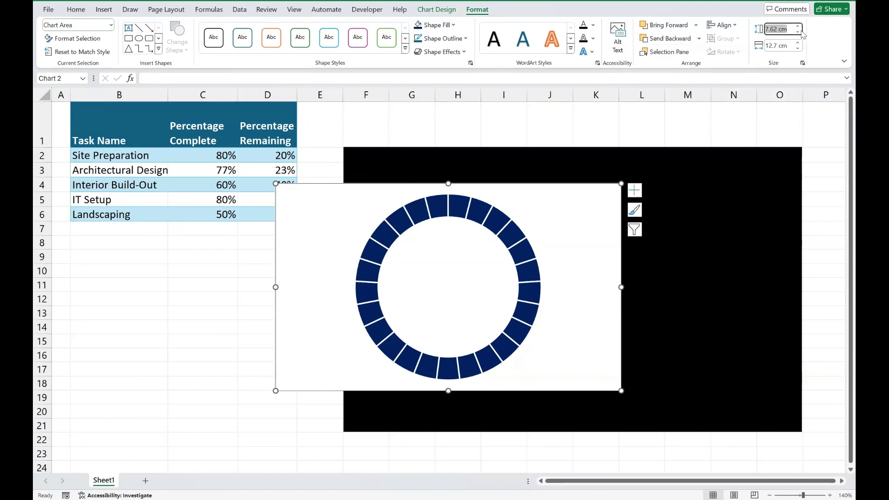
type("5")
left_click(790, 45)
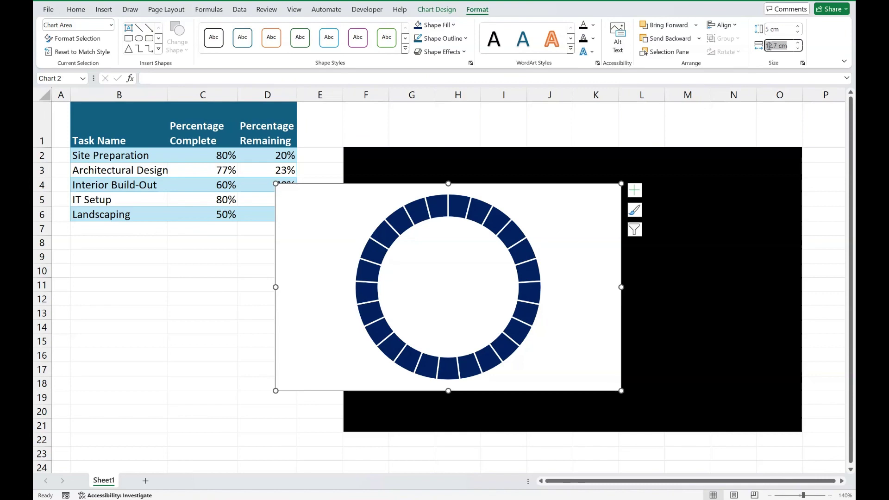
type("5")
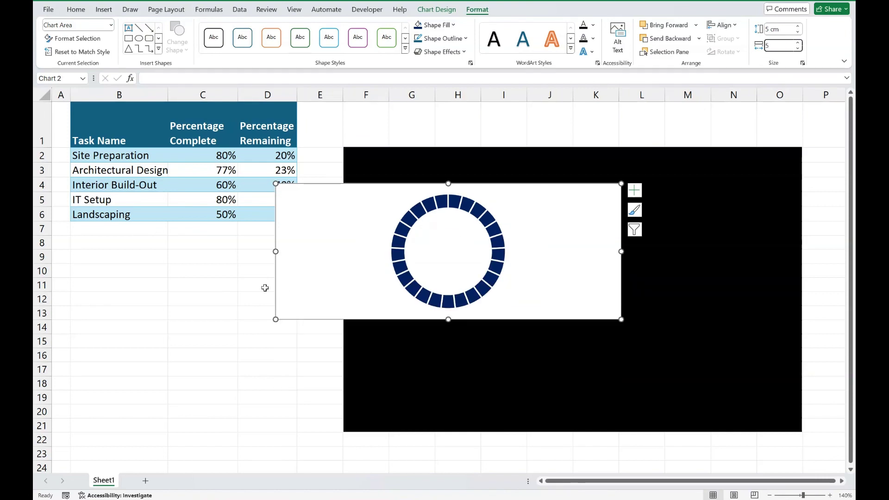
left_click(265, 288)
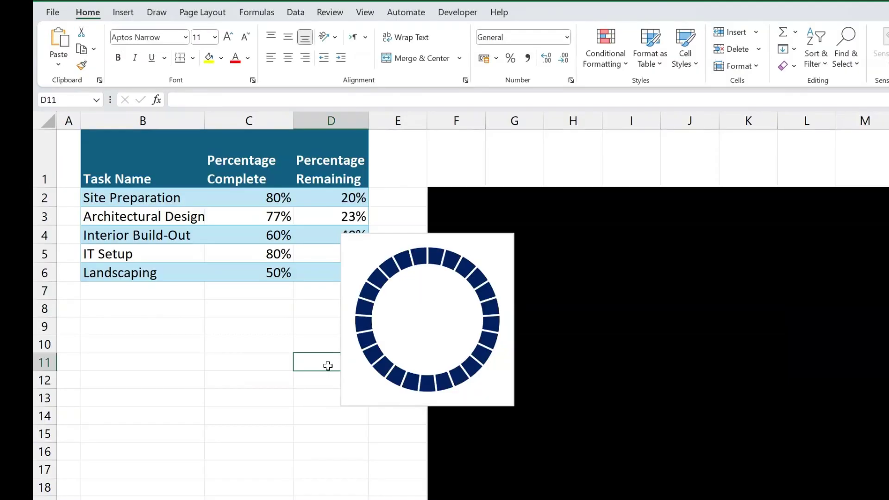
left_click(482, 236)
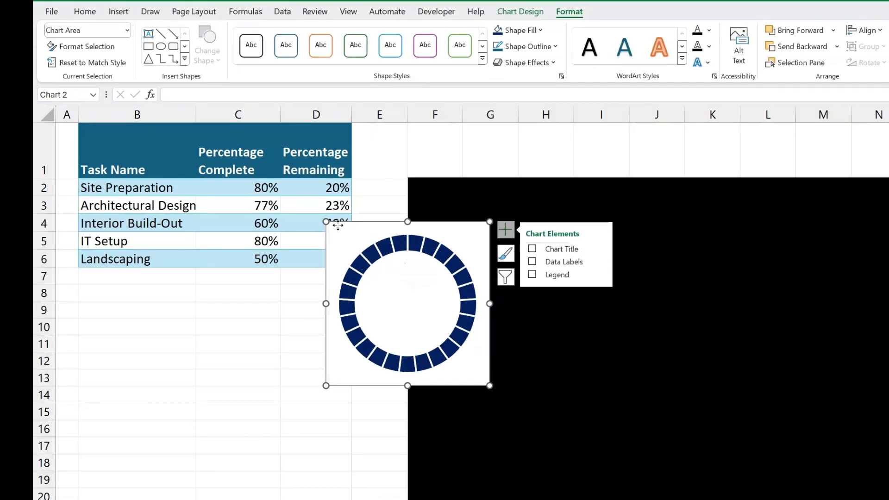
left_click_drag(394, 224, 430, 189)
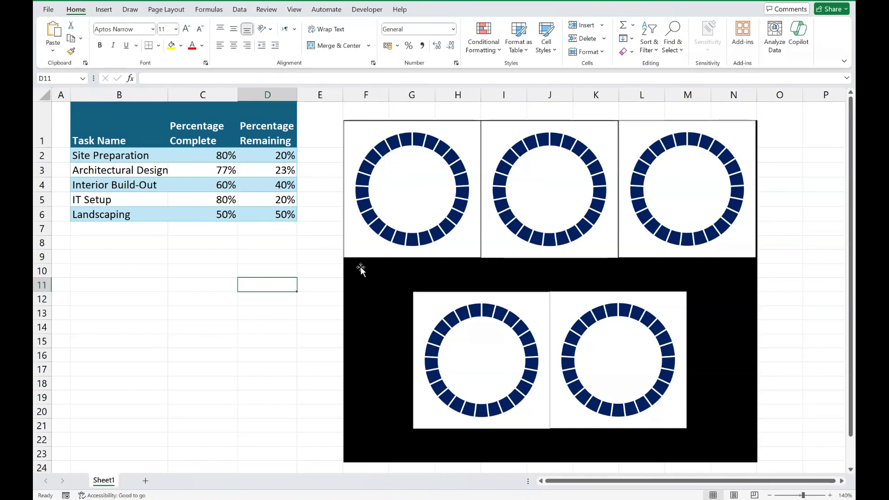
Set the top-left chart's background to No Fill
left_click(369, 257)
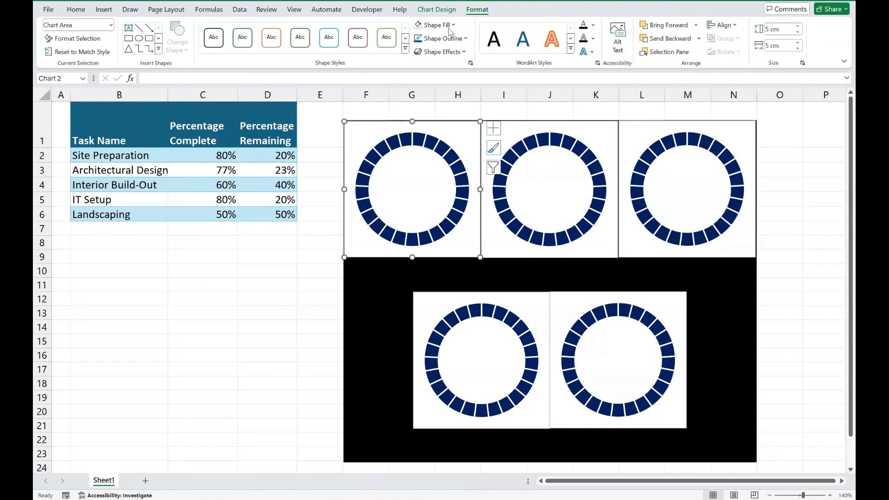
left_click(454, 26)
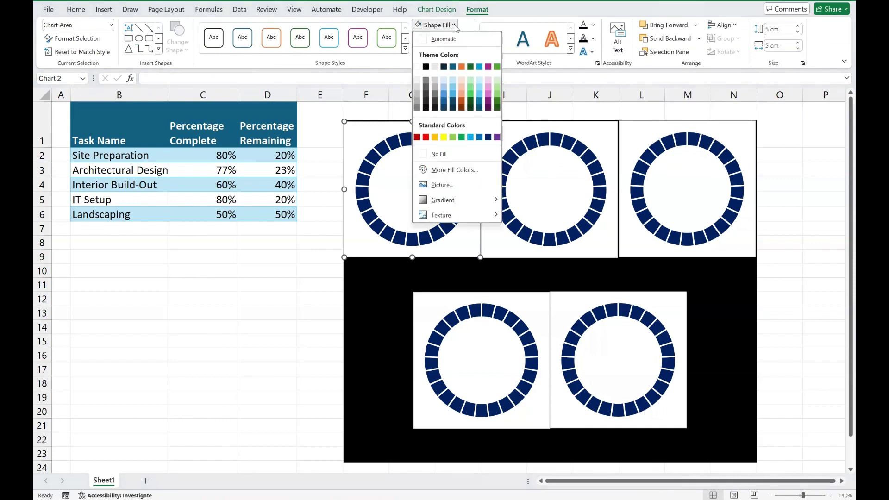
left_click(427, 154)
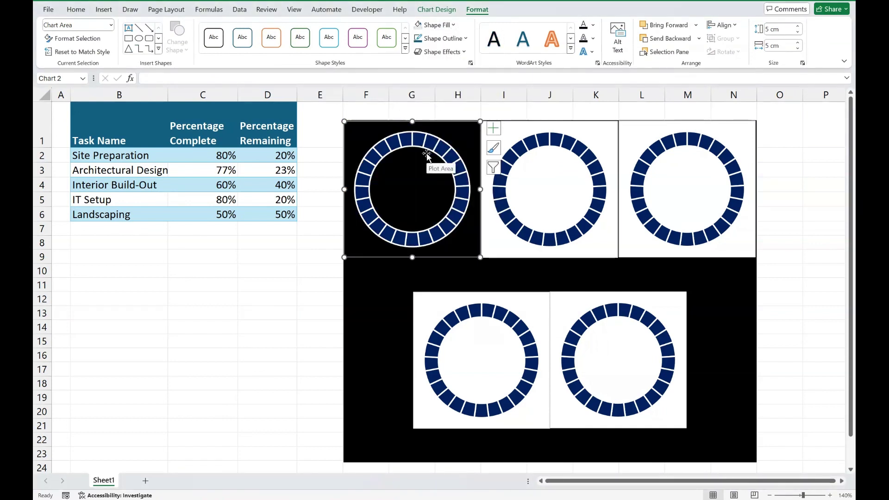
left_click(467, 38)
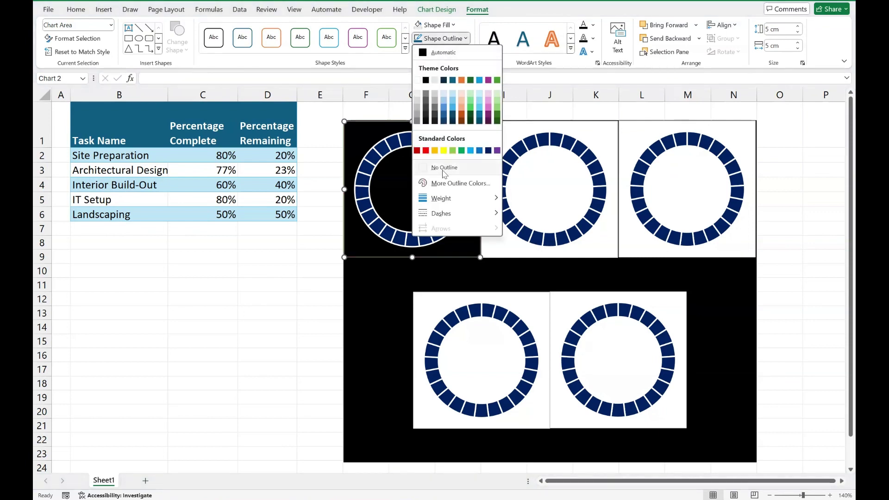
key("alt")
Copy the first chart's formatting onto the second chart with Format Painter
key("h")
key("f")
key("p")
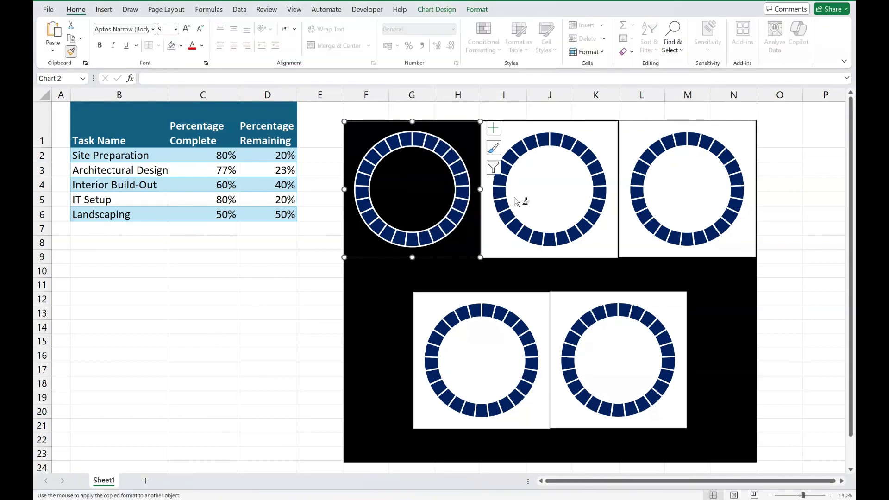
left_click(515, 255)
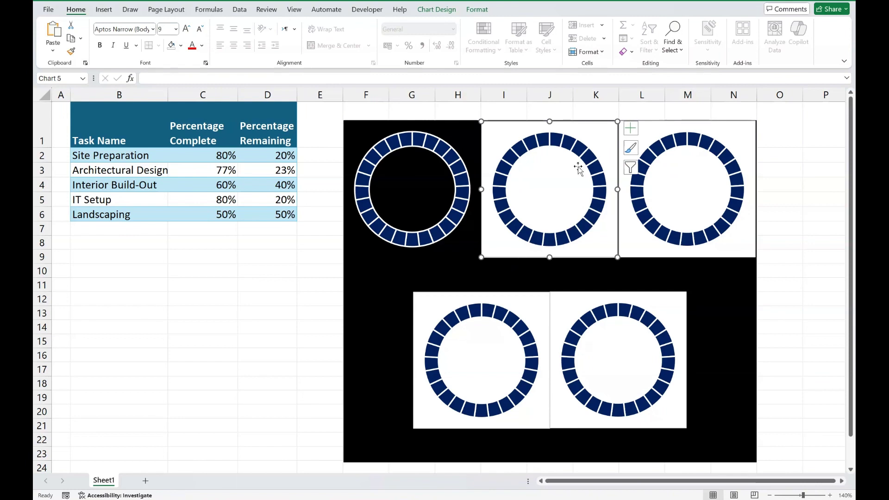
left_click(199, 369)
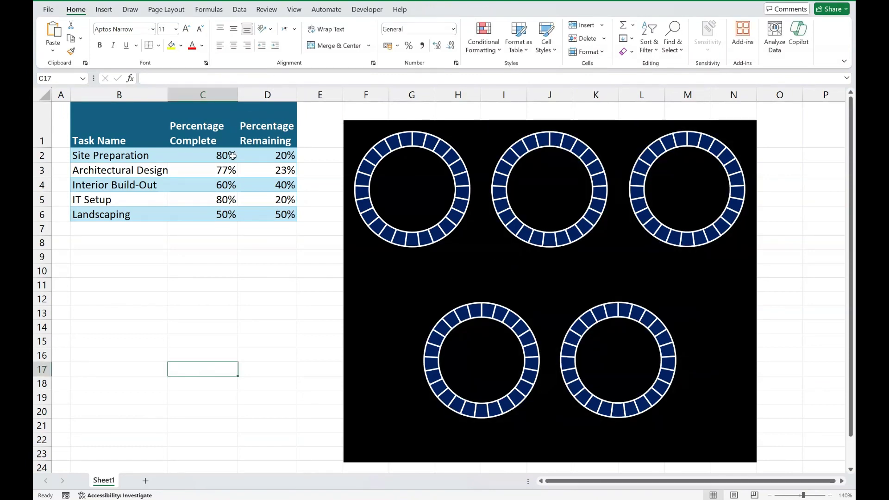
Add a Site Preparation series (name B2, values C2:D2) to the first chart
key("Up")
key("Up")
key("Up")
key("Up")
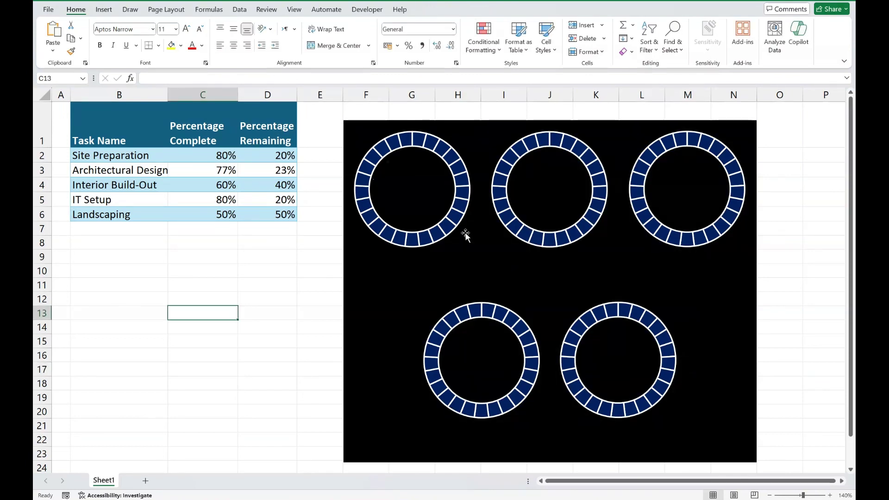
left_click(396, 146)
right_click(396, 146)
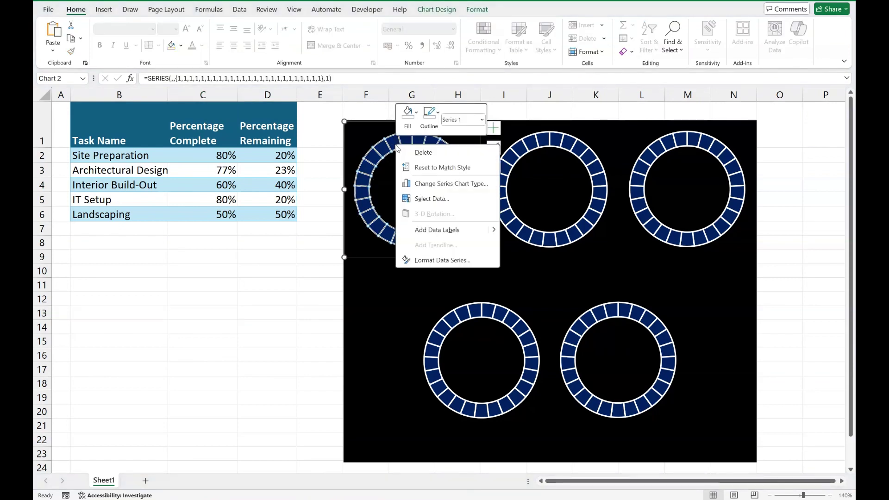
left_click(430, 199)
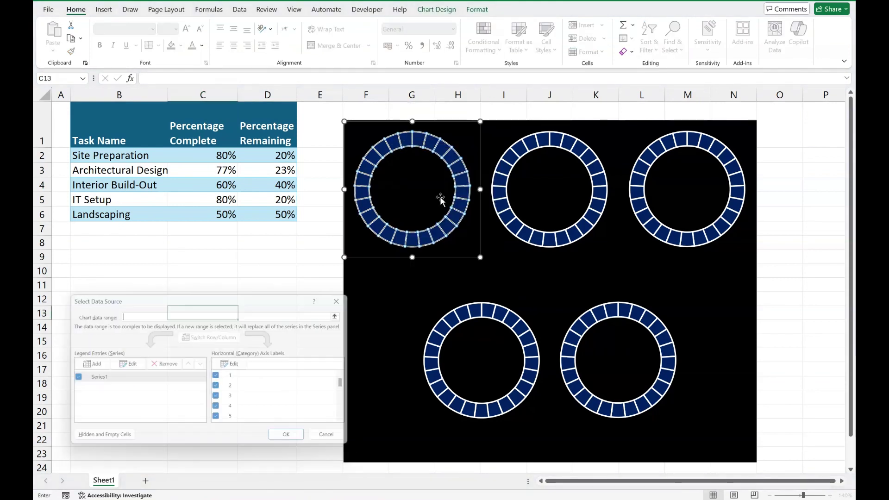
left_click(96, 365)
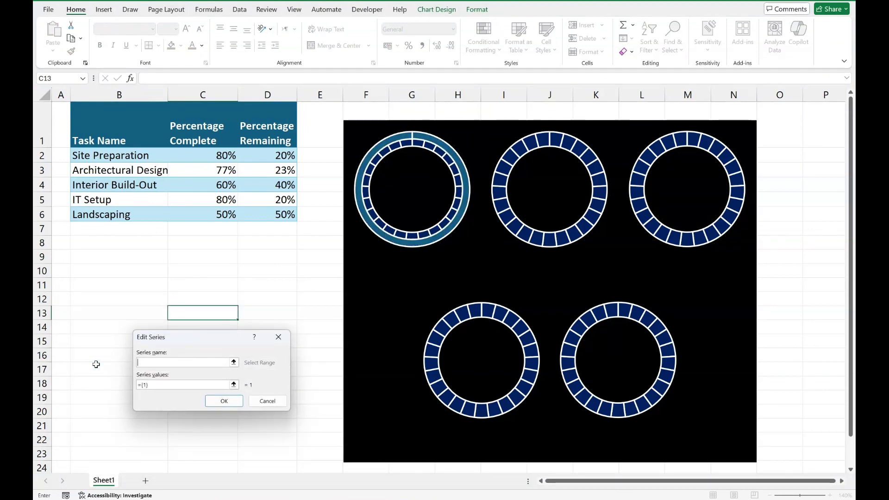
left_click(124, 158)
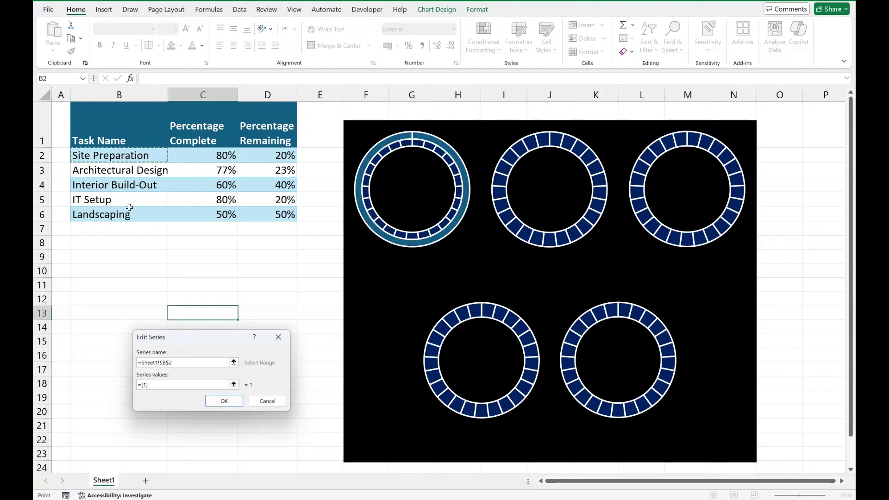
left_click(158, 384)
left_click_drag(214, 156, 280, 158)
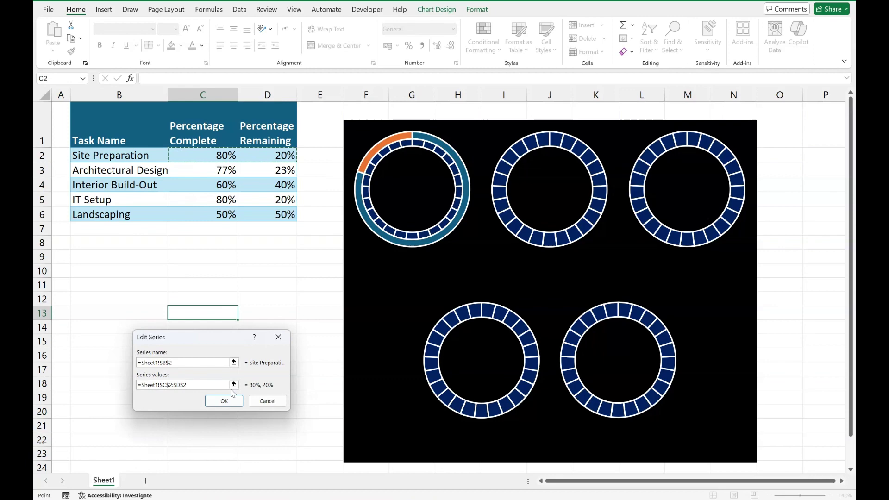
left_click(224, 401)
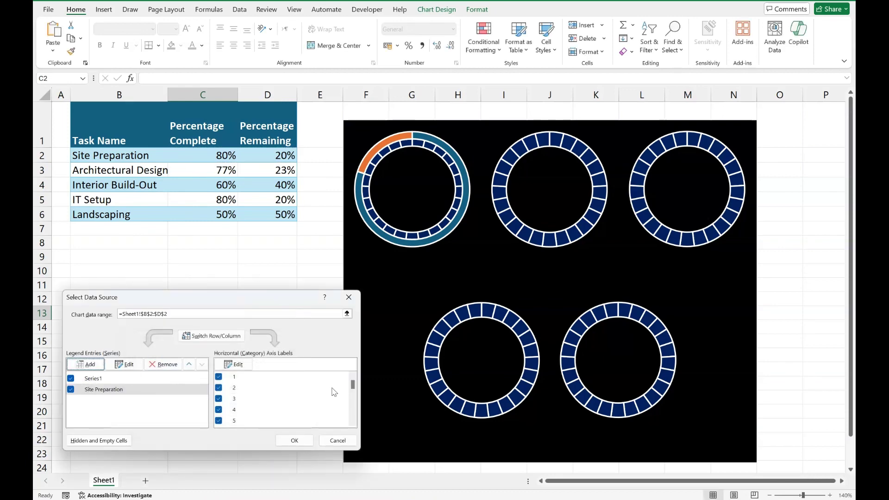
left_click(295, 440)
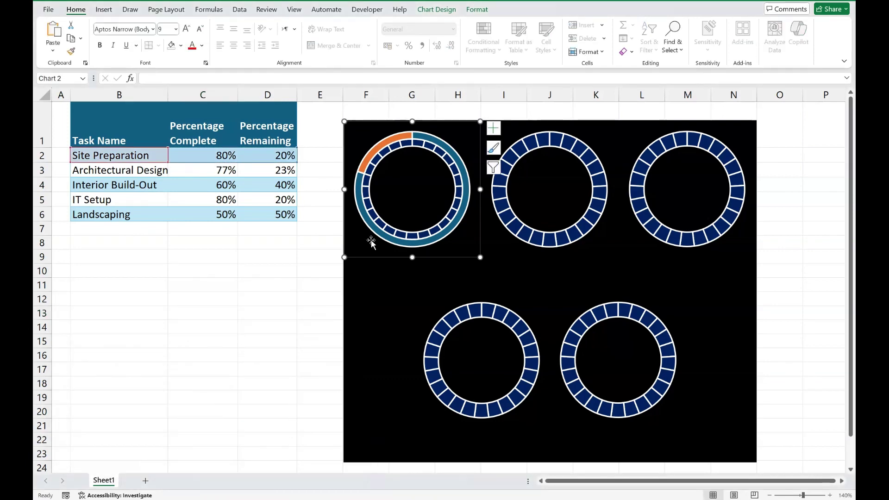
left_click(239, 361)
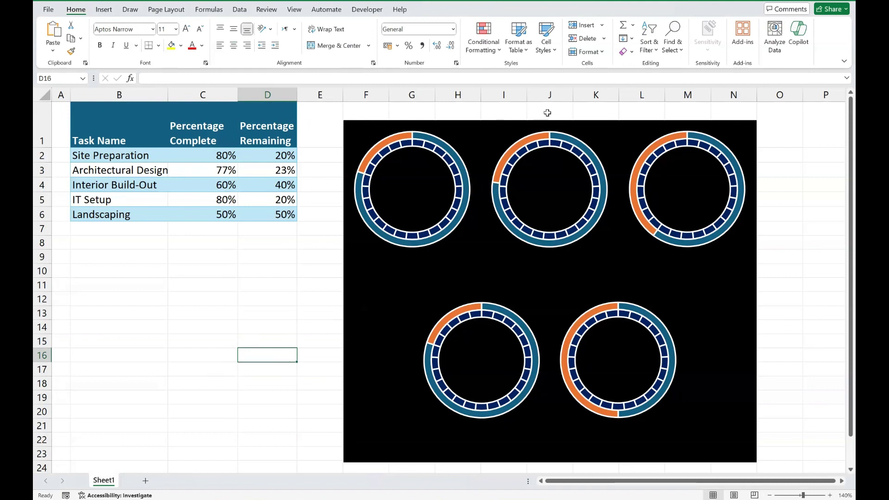
Plot the Site Preparation series on the secondary axis
left_click(422, 135)
right_click(423, 136)
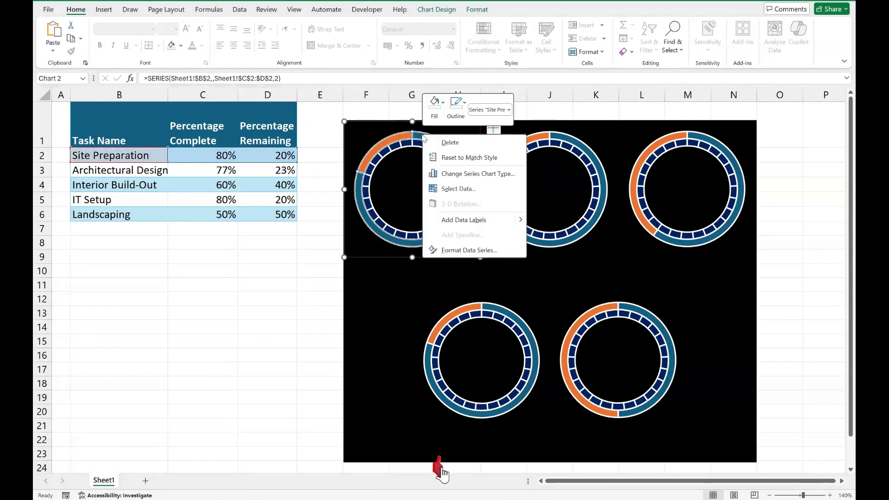
left_click(466, 173)
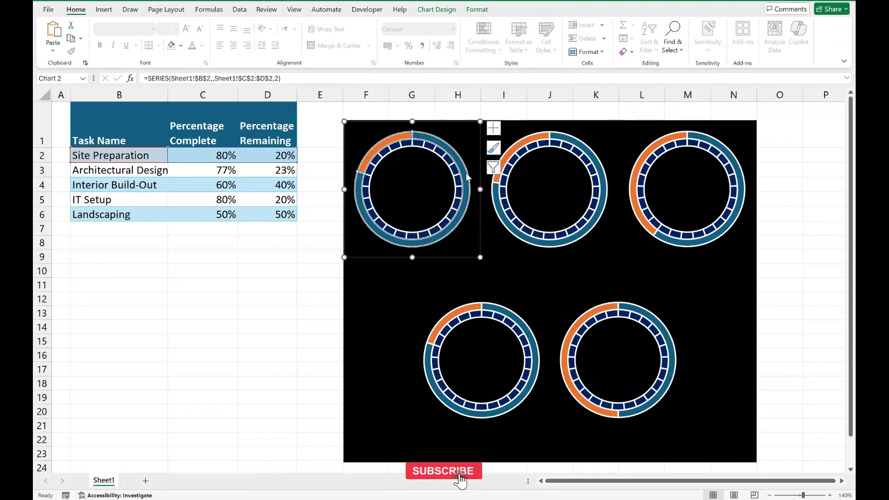
left_click_drag(528, 92, 258, 115)
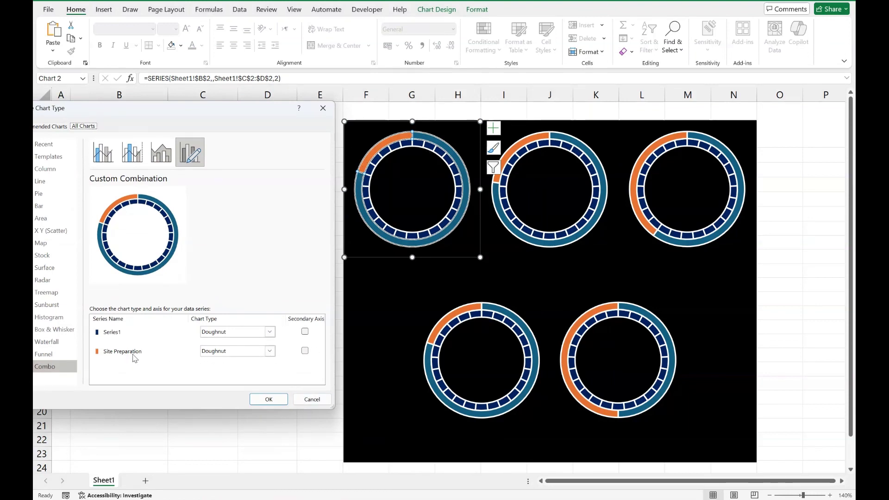
left_click(304, 351)
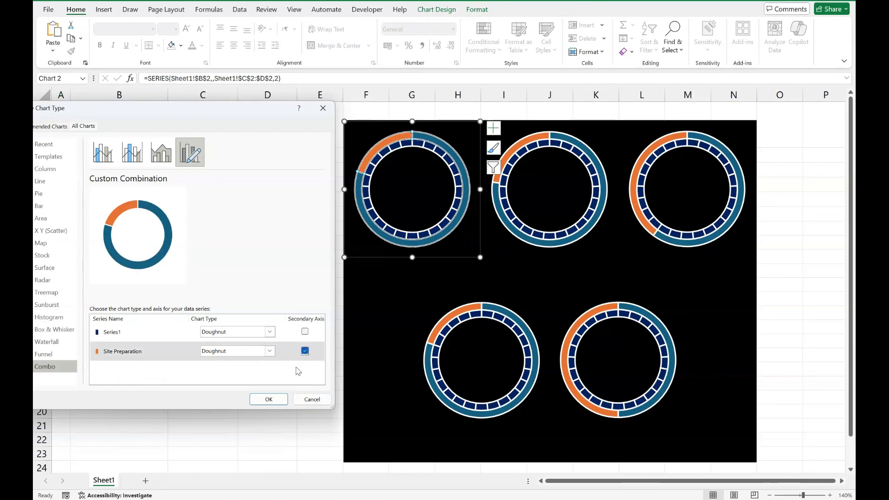
left_click(268, 400)
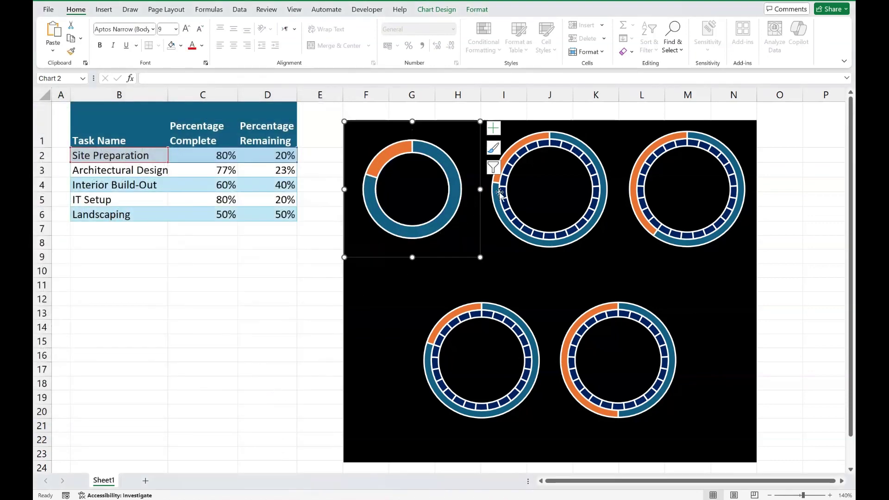
left_click(565, 138)
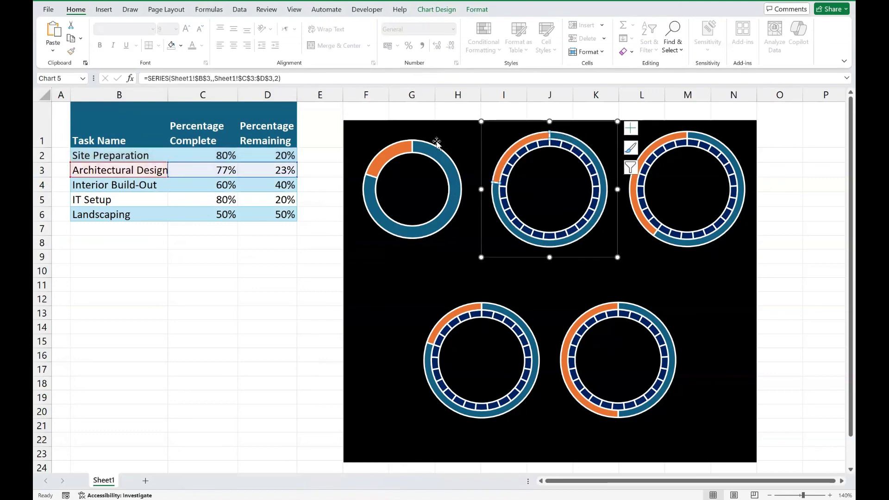
Give the first doughnut's slice a solid fill with 35% transparency
double_click(384, 156)
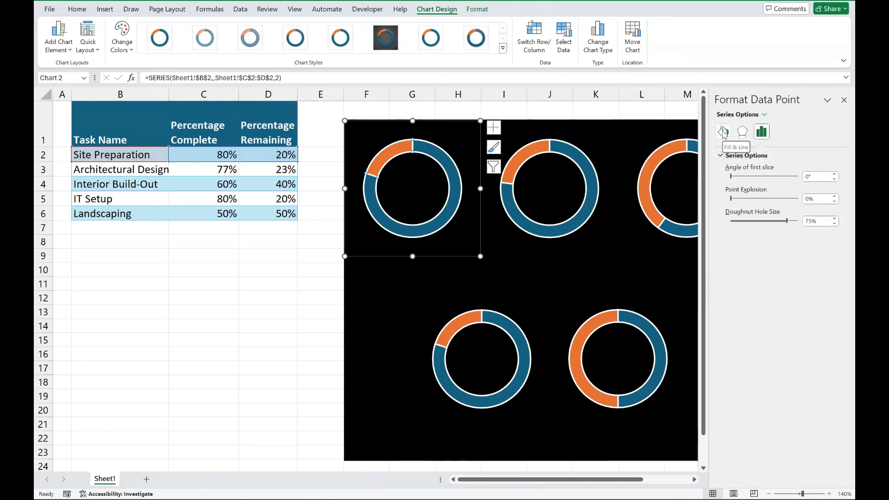
left_click(724, 133)
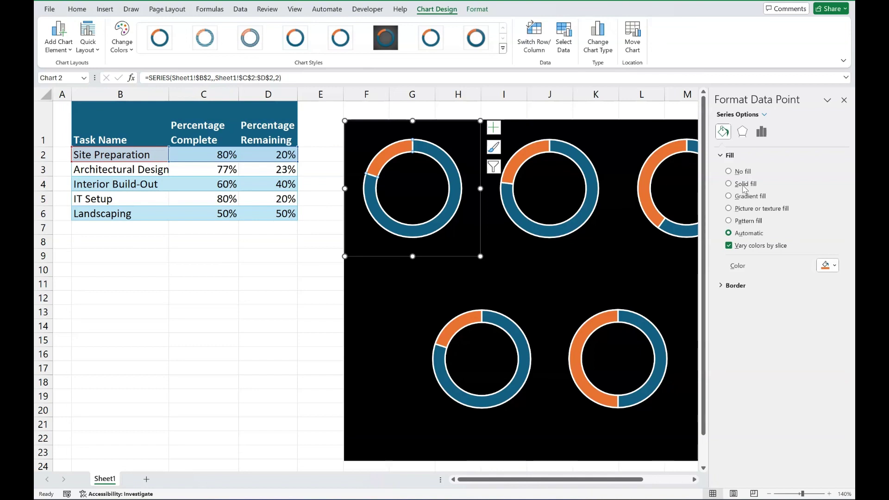
left_click(786, 287)
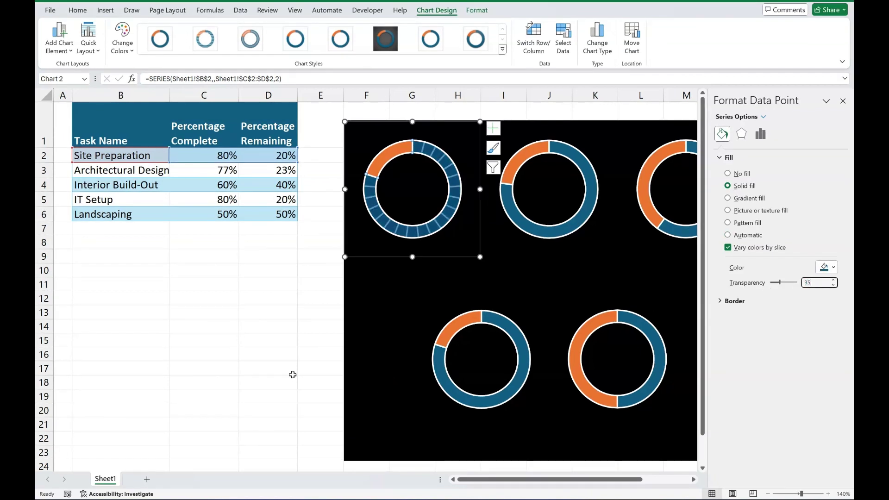
left_click(227, 357)
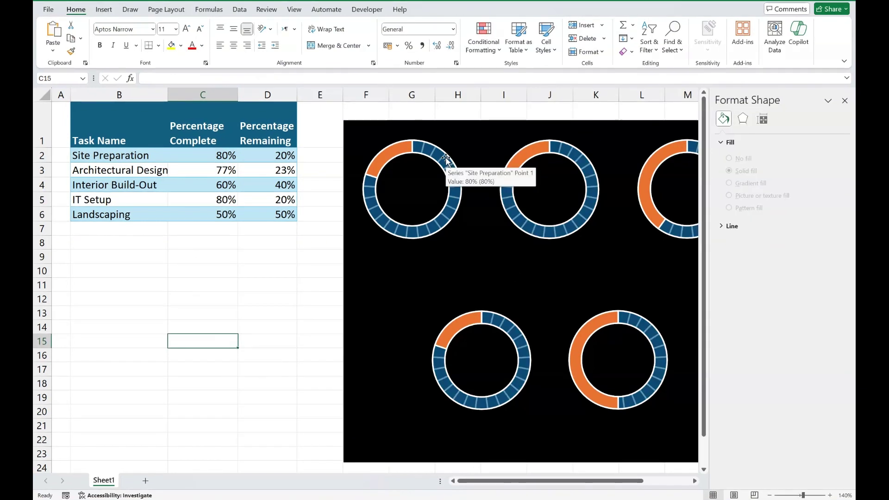
left_click(445, 160)
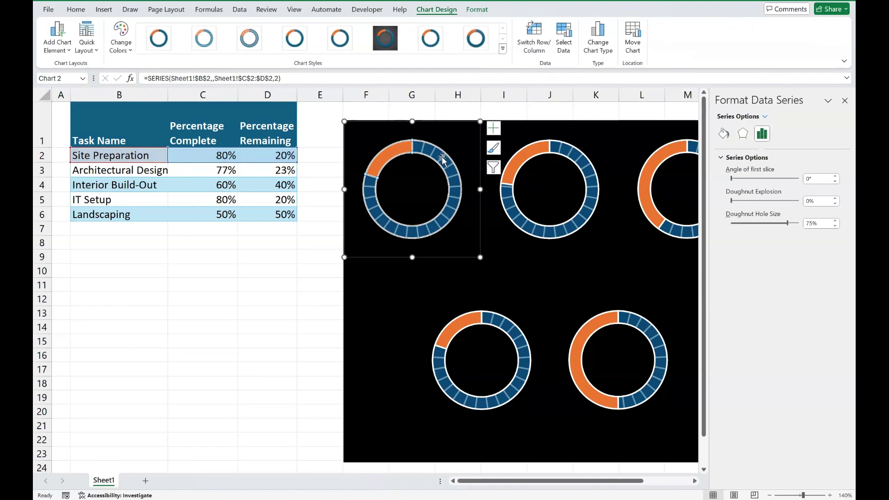
Fill the first doughnut's orange arc with black at 35% transparency
left_click(443, 159)
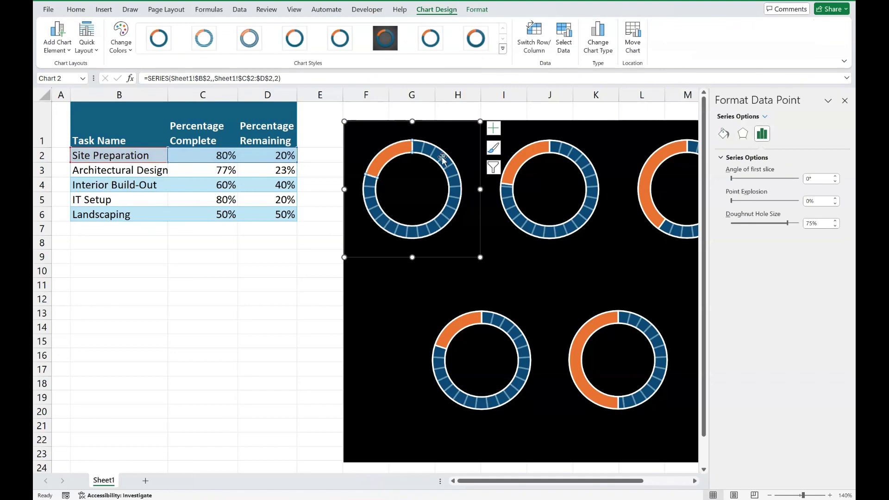
left_click(385, 158)
left_click(723, 134)
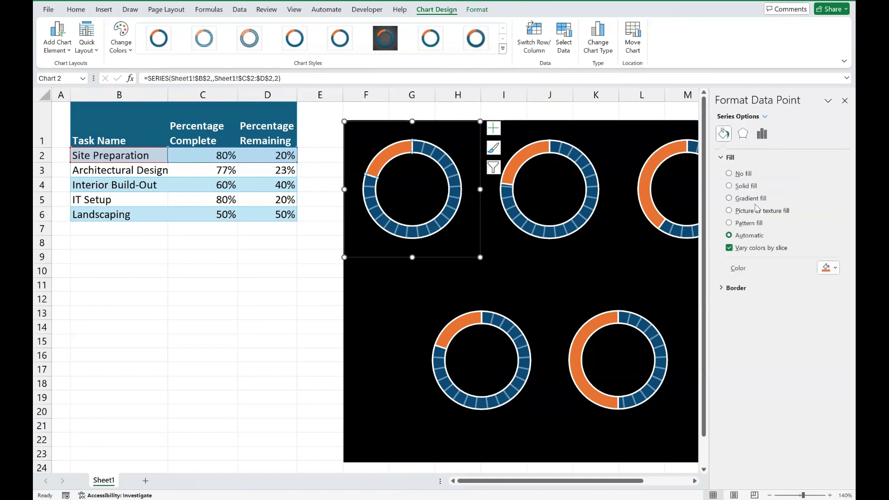
left_click(836, 268)
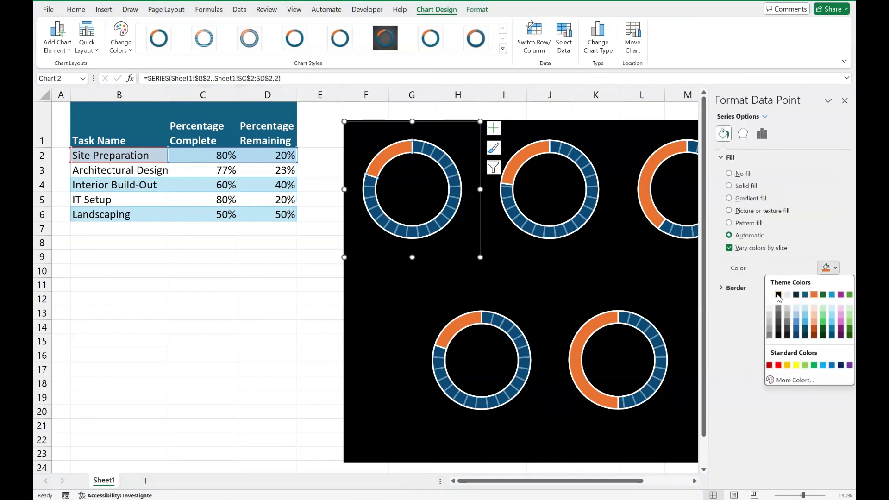
left_click(779, 295)
left_click_drag(773, 283, 777, 284)
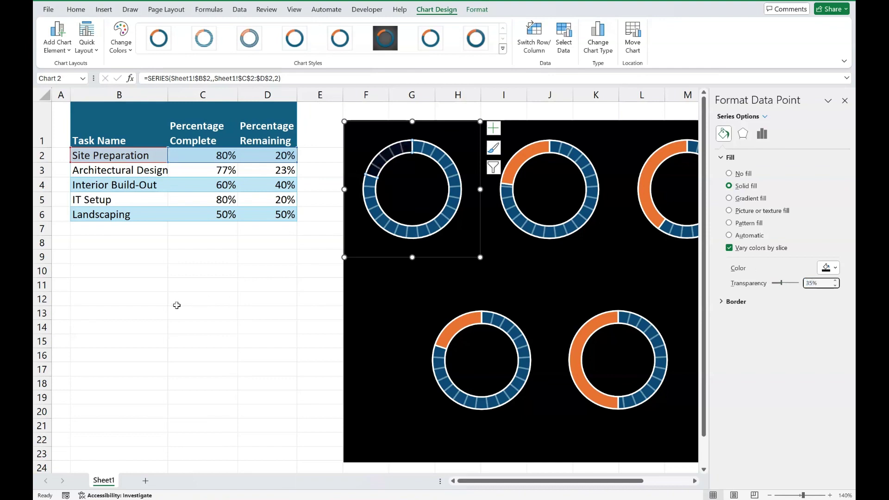
left_click(176, 303)
Select the second doughnut's orange slice for the same black fill
left_click(521, 159)
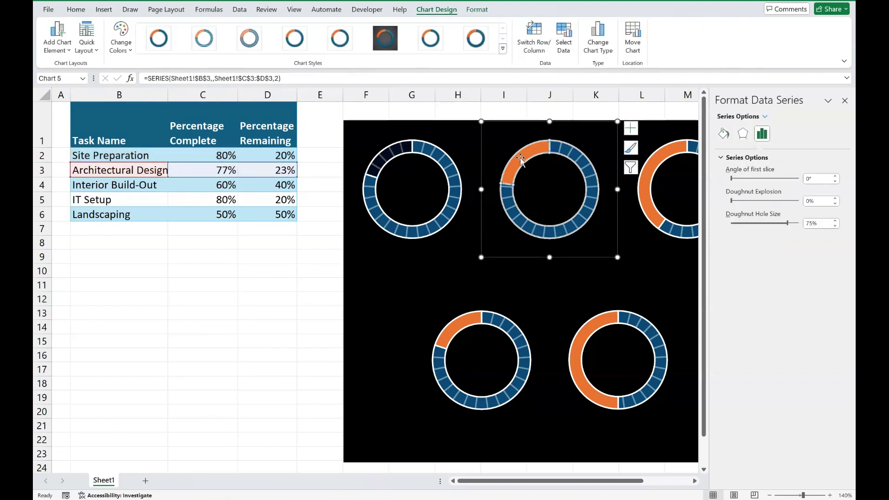
left_click(521, 159)
left_click(452, 173)
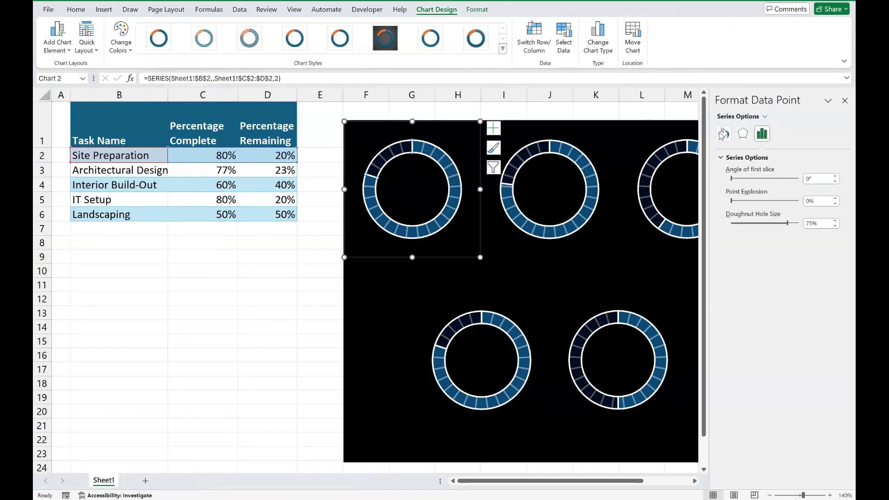
Give the first doughnut's progress slices a solid green fill
left_click(723, 134)
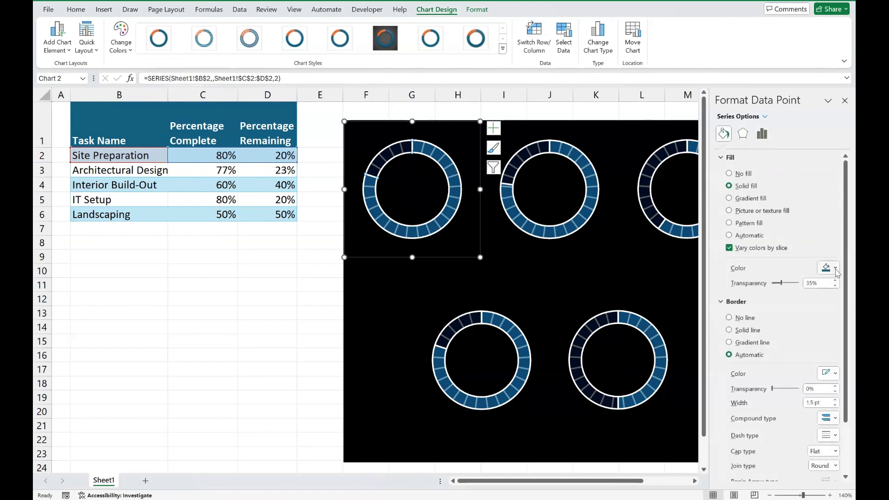
left_click(836, 268)
key("Escape")
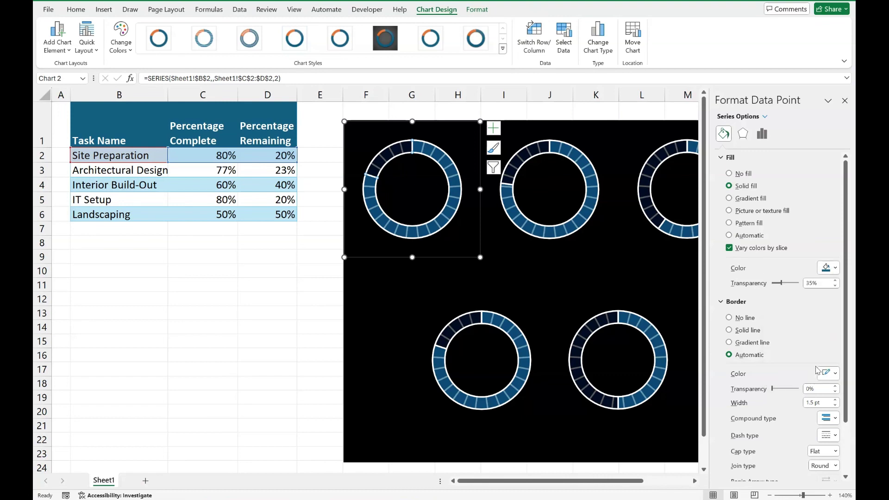
Select the second doughnut's progress slices and fill them red
left_click(579, 160)
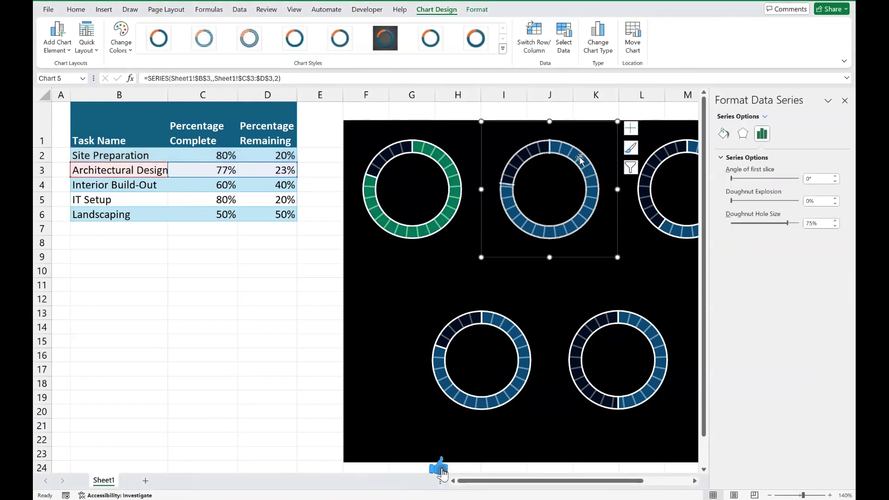
left_click(579, 159)
left_click(723, 134)
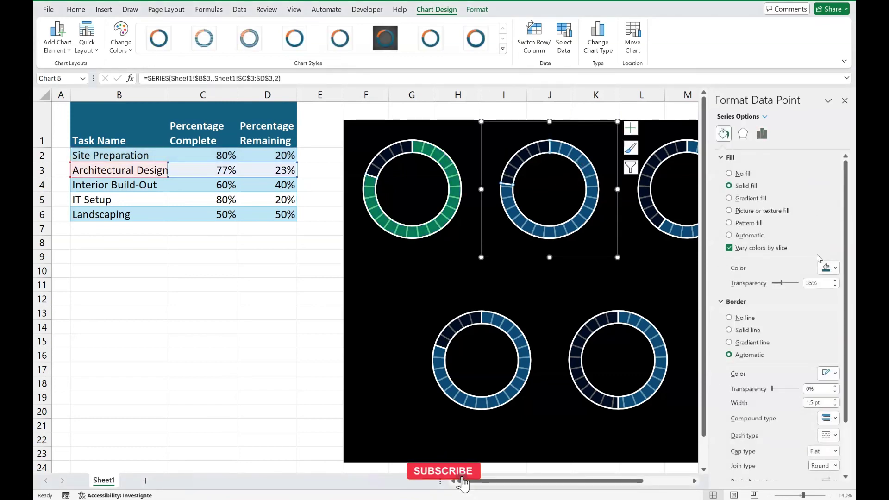
left_click(836, 267)
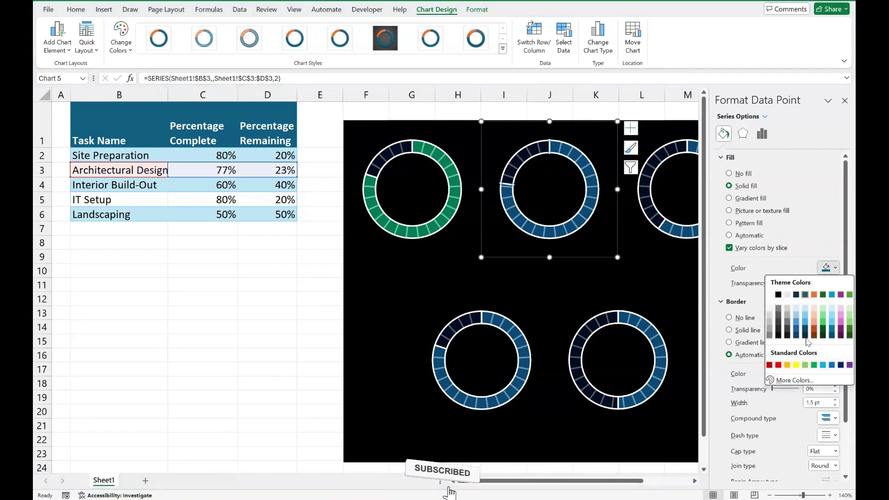
left_click(779, 366)
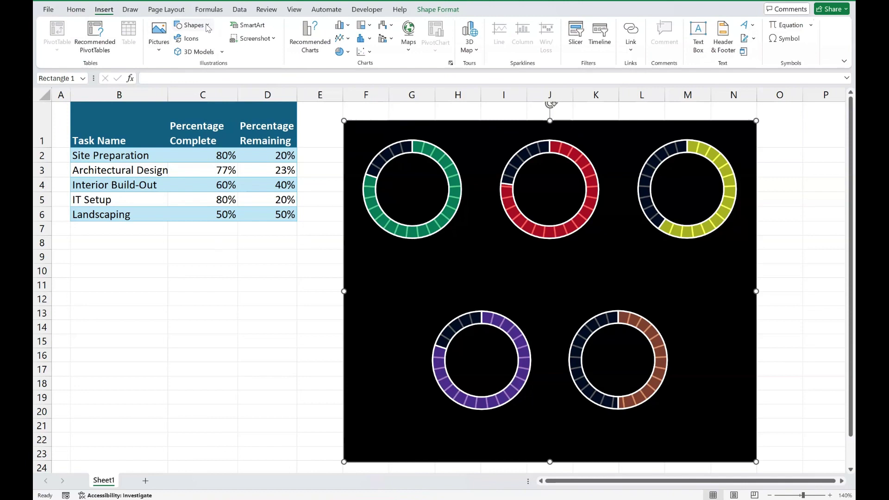
Draw a small rectangle inside the green doughnut and link its text to cell C2
left_click(207, 26)
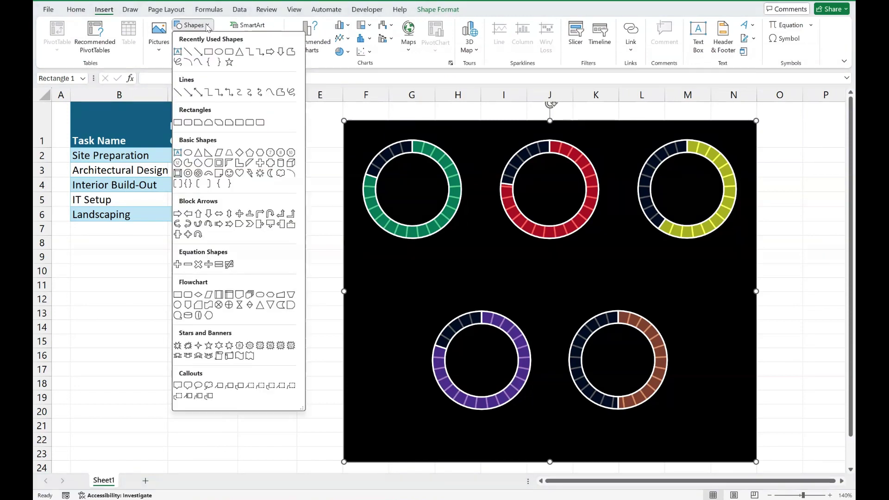
left_click(209, 52)
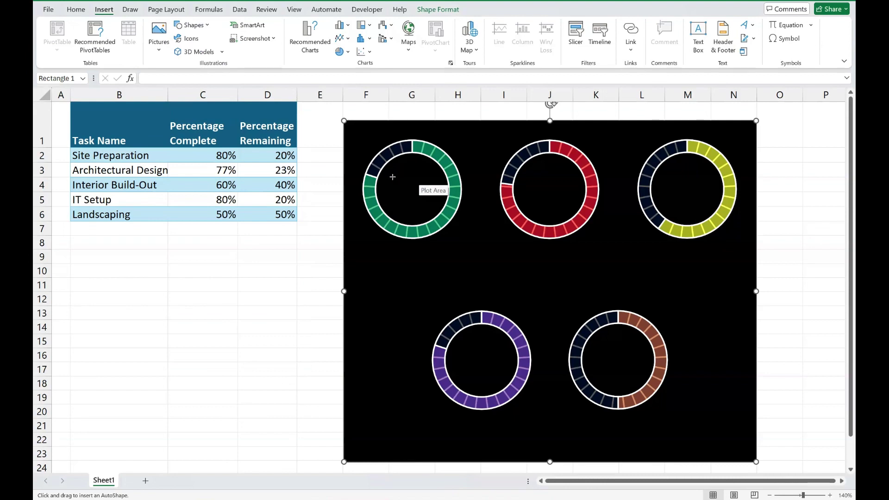
left_click_drag(393, 176, 432, 204)
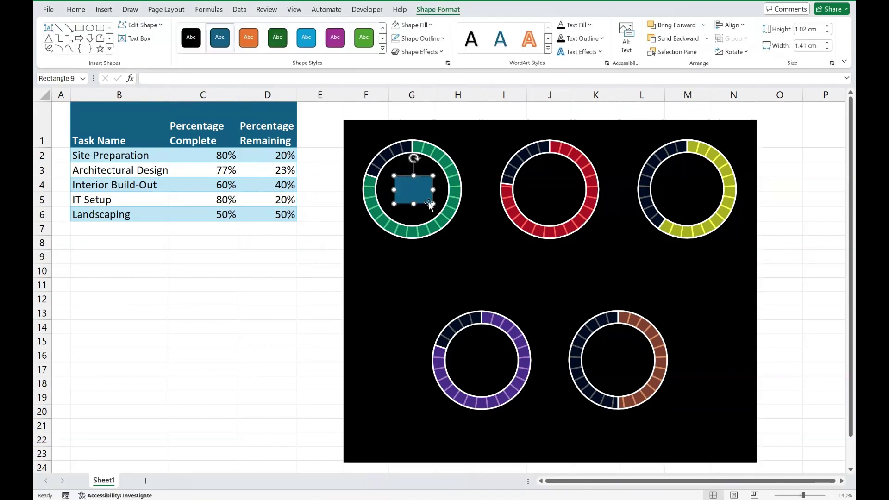
left_click(161, 79)
left_click(216, 154)
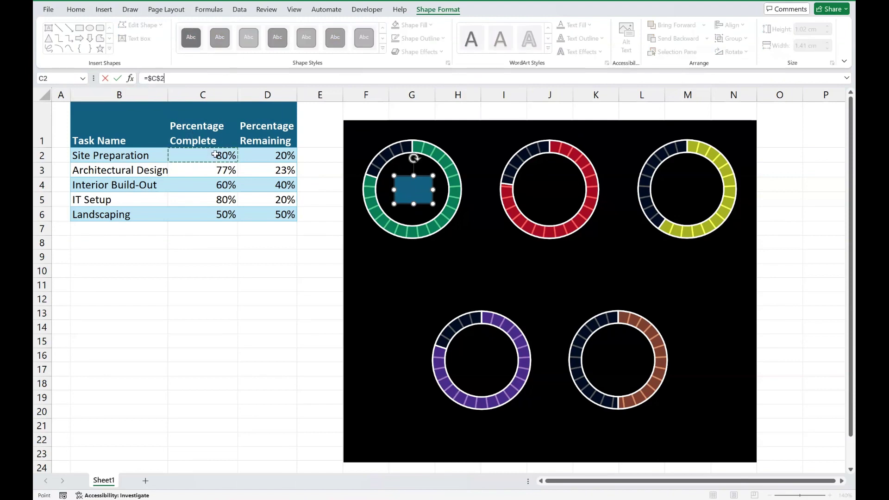
key("Return")
Remove the label's fill, make its 80% text white, and select it with the first doughnut
left_click(75, 10)
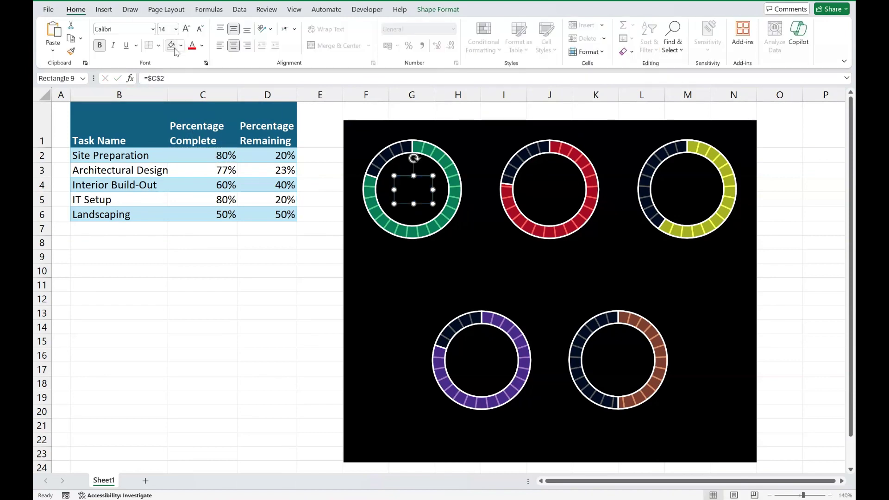
left_click(203, 46)
left_click(192, 87)
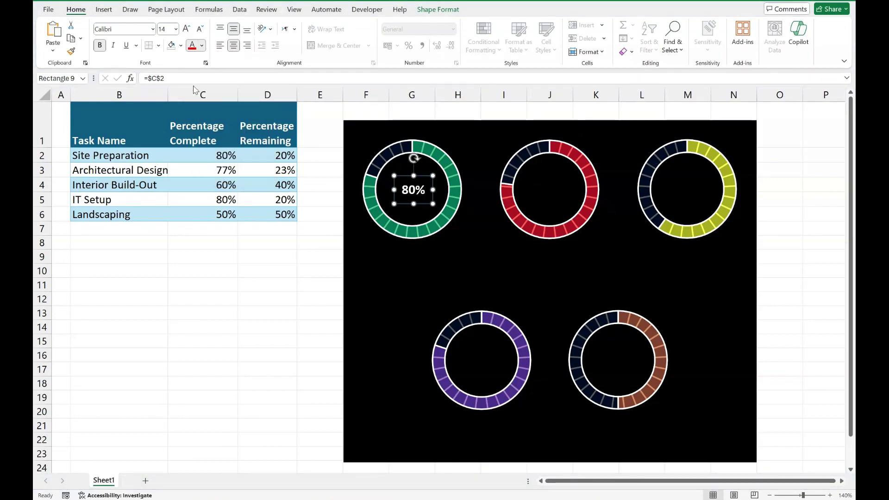
left_click(407, 181)
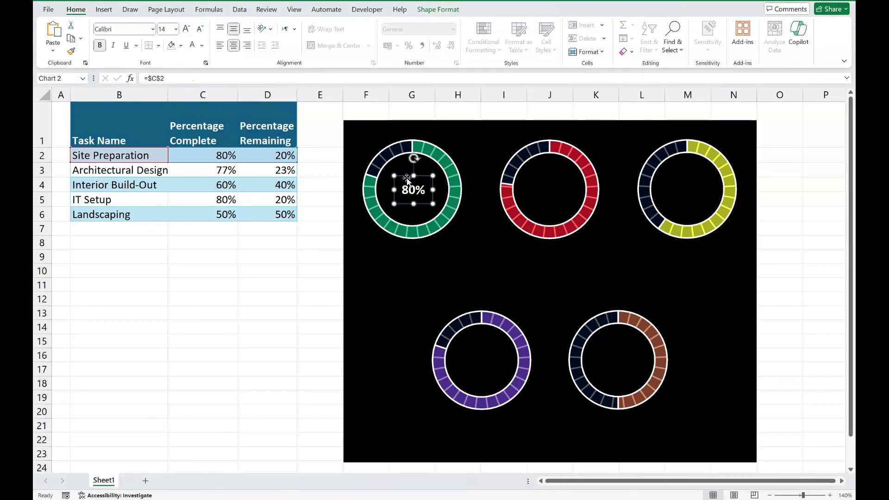
left_click(440, 10)
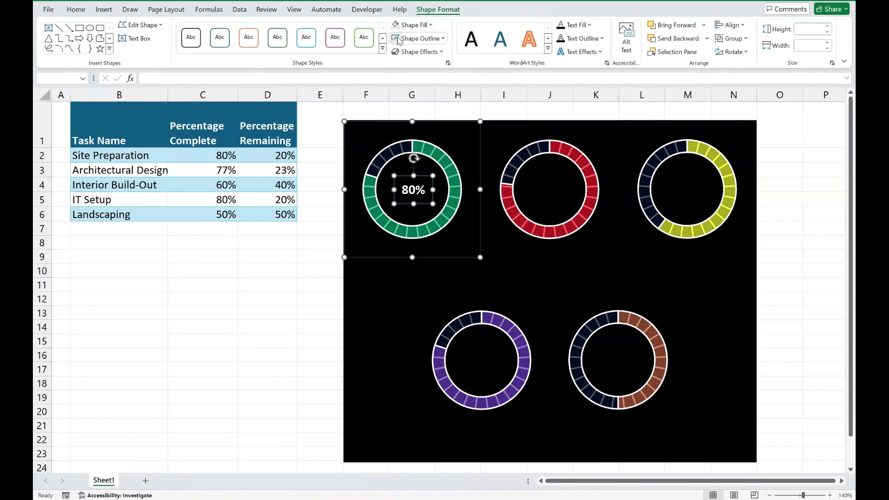
left_click(264, 295)
key("Up")
key("Up")
key("Left")
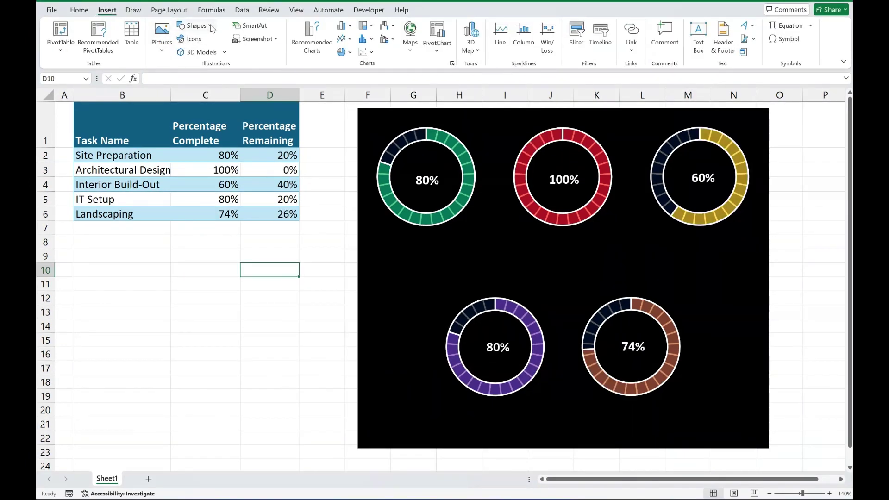
Draw a rectangle under the green doughnut, size it 1 cm by 4 cm, and nudge it into place
left_click(194, 25)
left_click(200, 51)
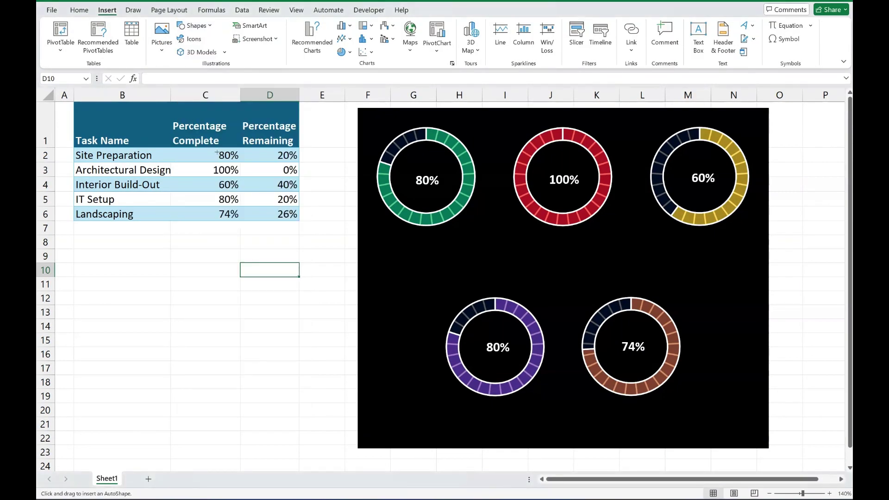
left_click_drag(386, 238, 469, 258)
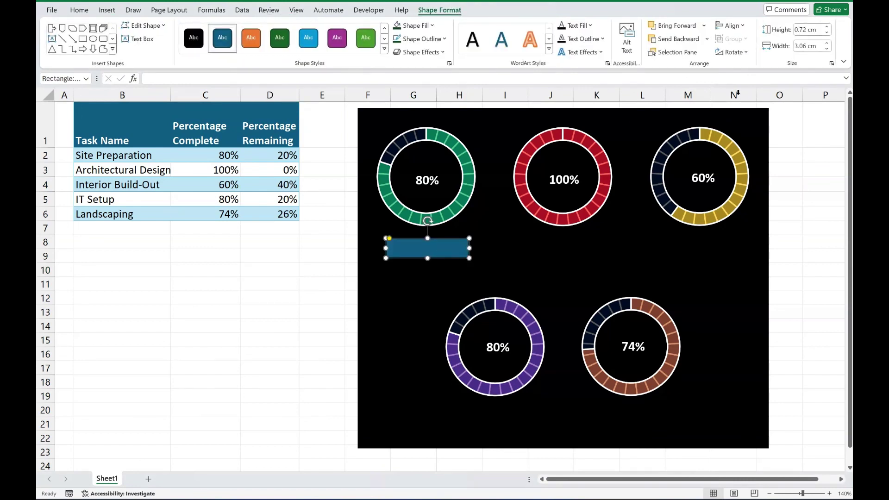
left_click(810, 29)
type("1")
key("Tab")
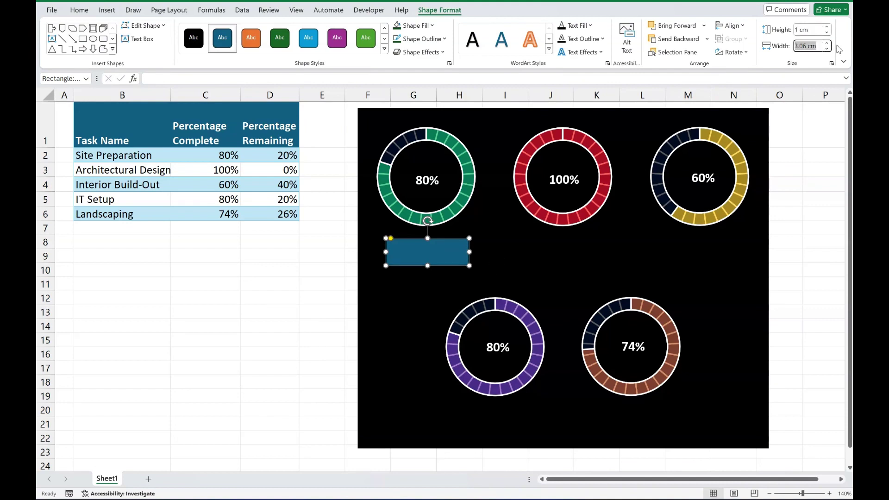
type("4")
left_click(255, 313)
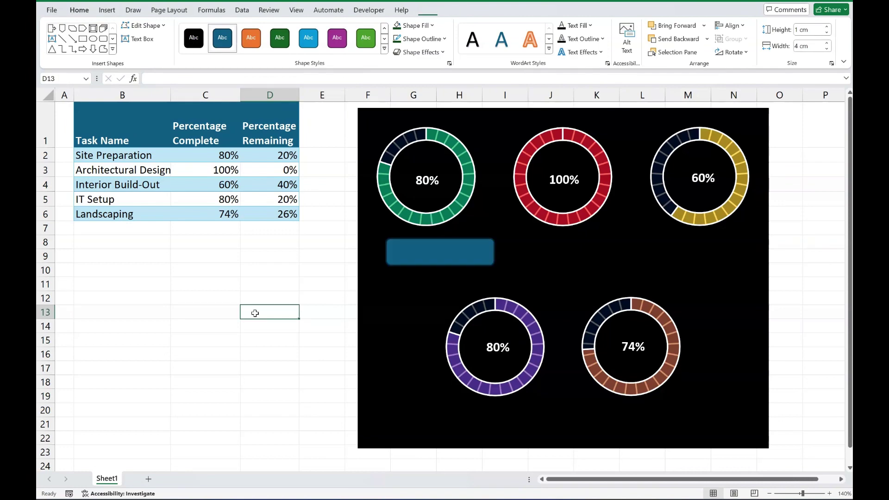
left_click(438, 250)
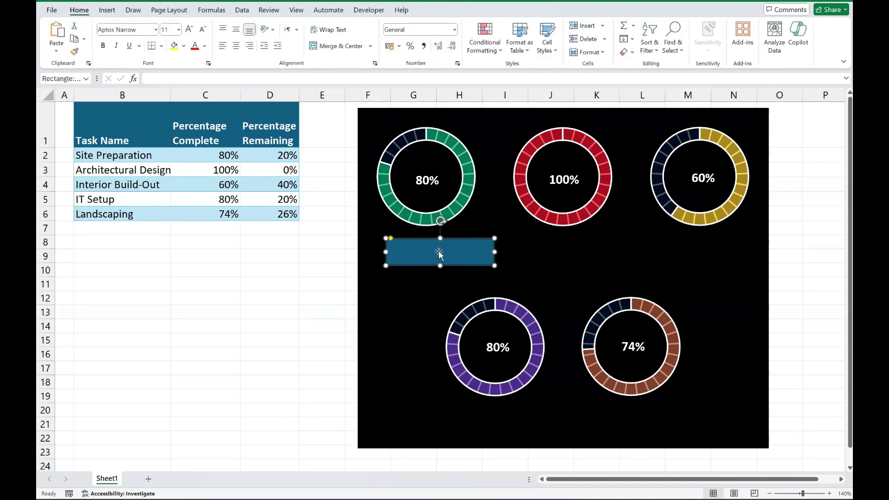
left_click_drag(440, 251, 427, 246)
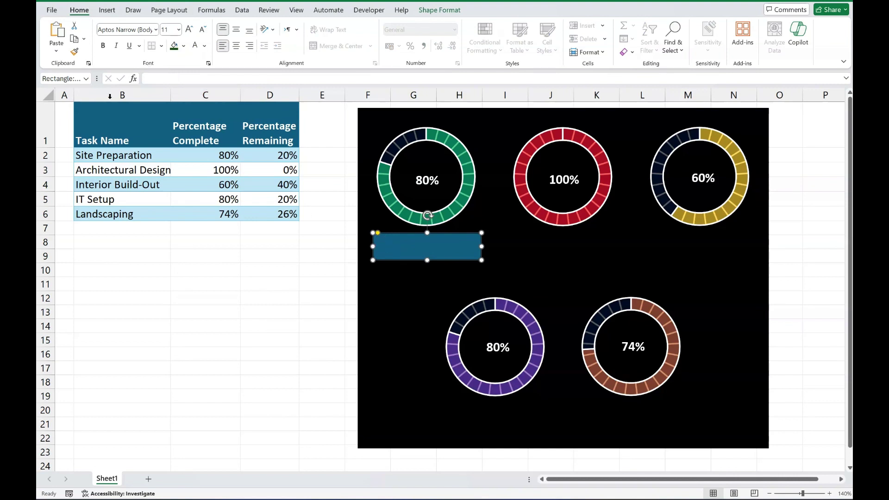
Link the blue rectangle's text to cell B2 so it reads Site Preparation
left_click(291, 366)
left_click(388, 253)
left_click(172, 79)
type("=")
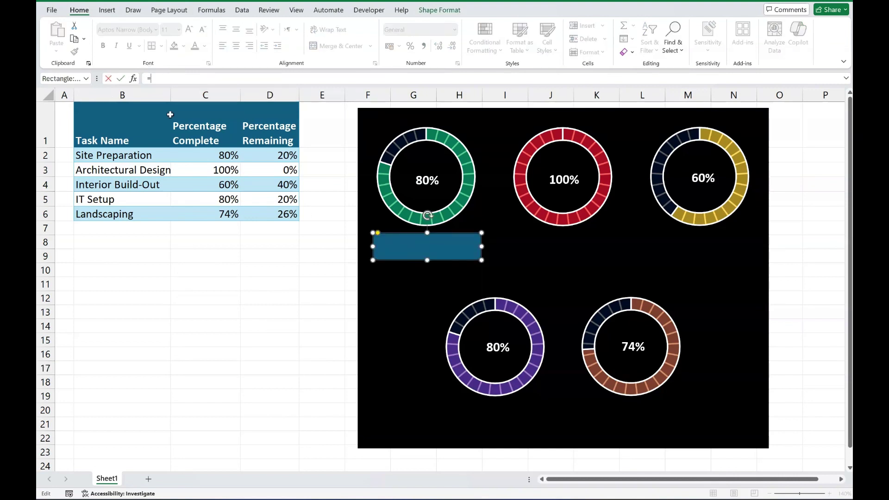
left_click(154, 154)
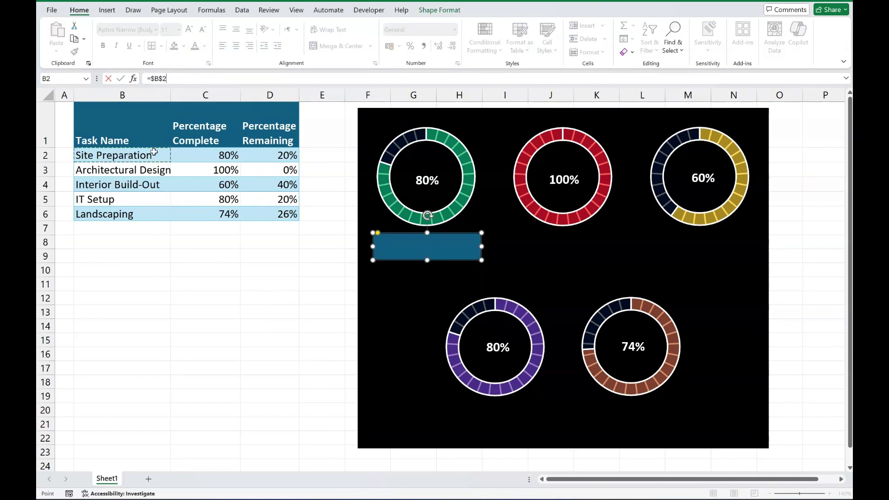
key("Return")
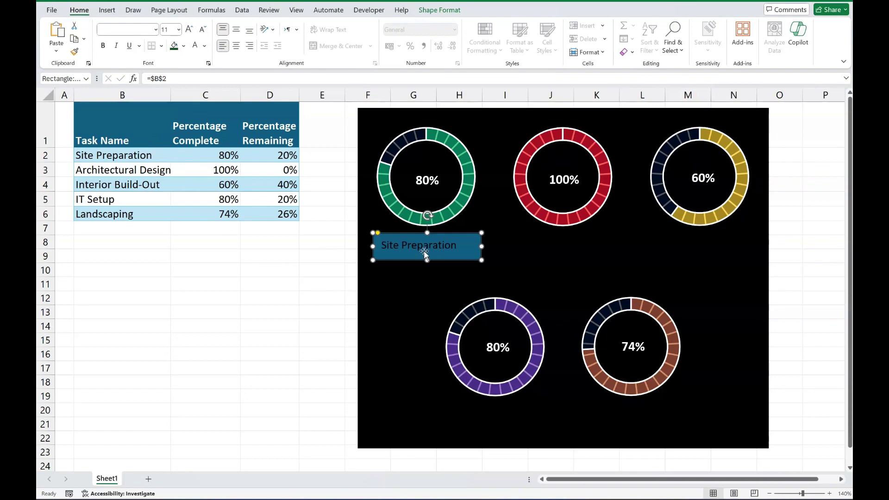
Centre the Site Preparation text horizontally and vertically, and make it bold and white
left_click(237, 45)
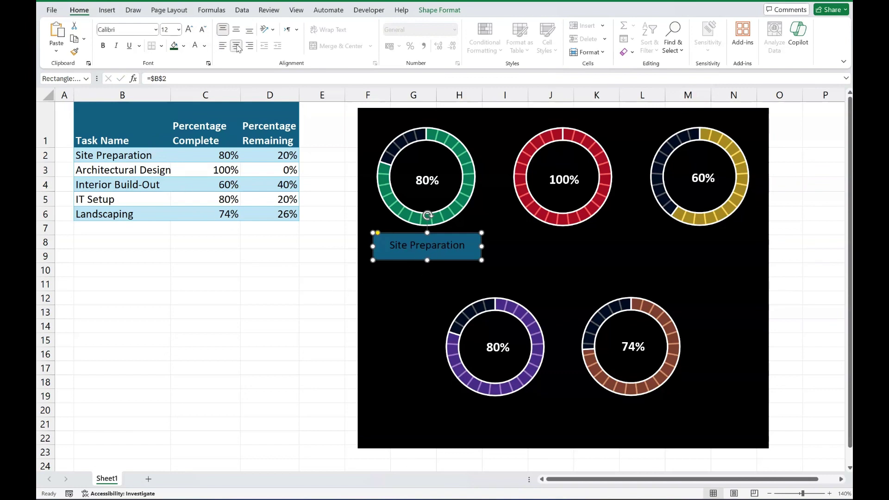
left_click(236, 29)
left_click(103, 46)
left_click(205, 45)
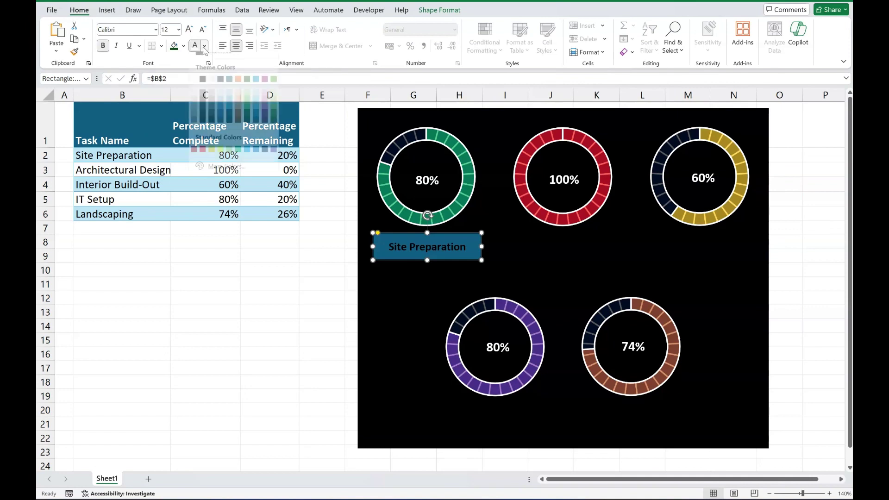
key("Escape")
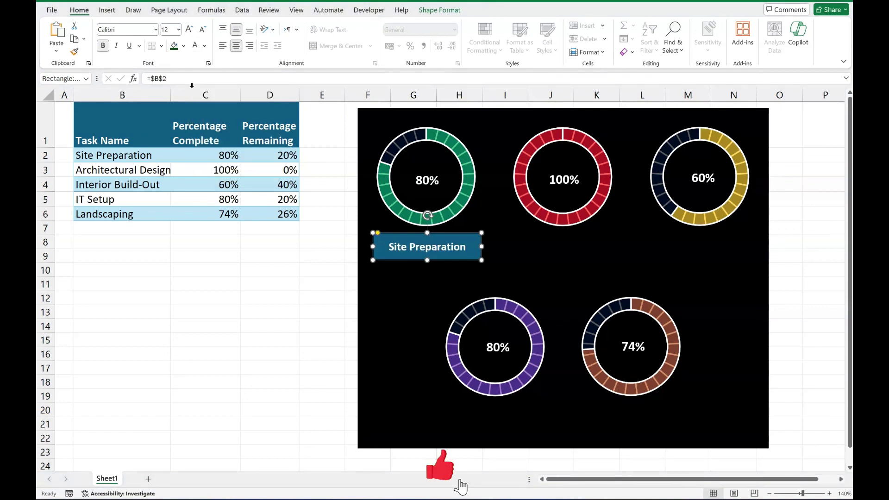
left_click(439, 10)
Apply the last bevel preset and a dark green fill to the Site Preparation button
left_click(444, 53)
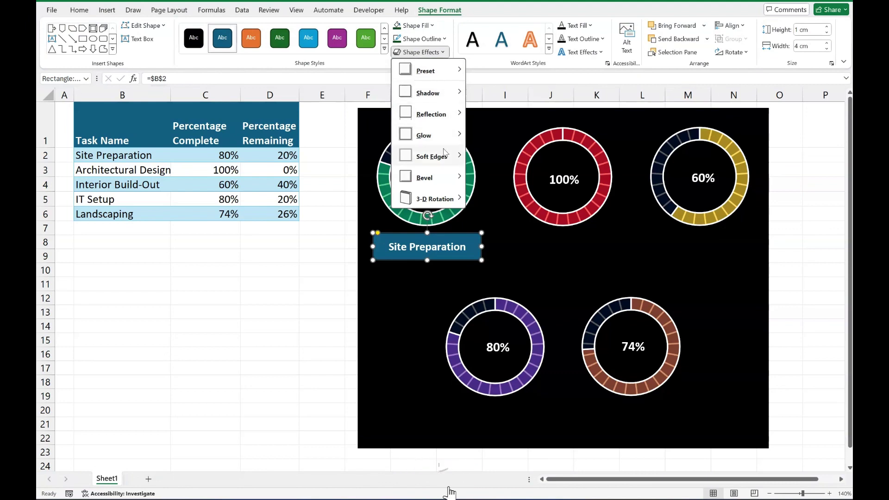
mouse_move(446, 185)
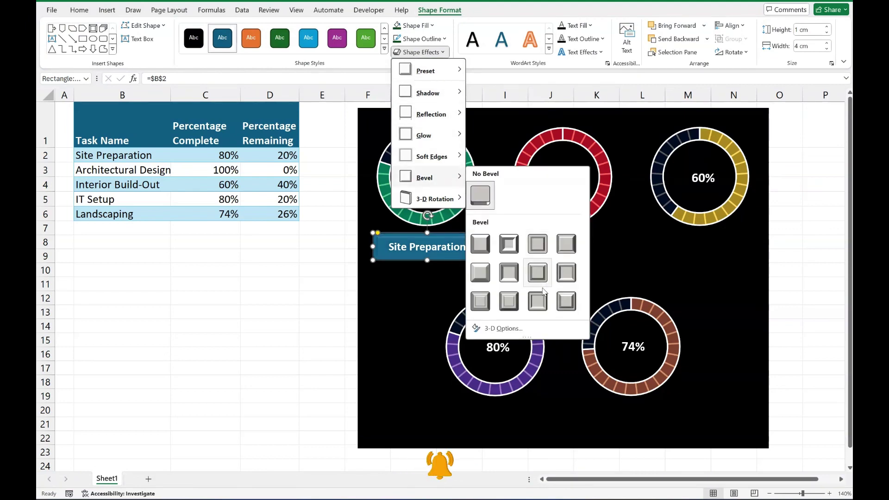
left_click(567, 302)
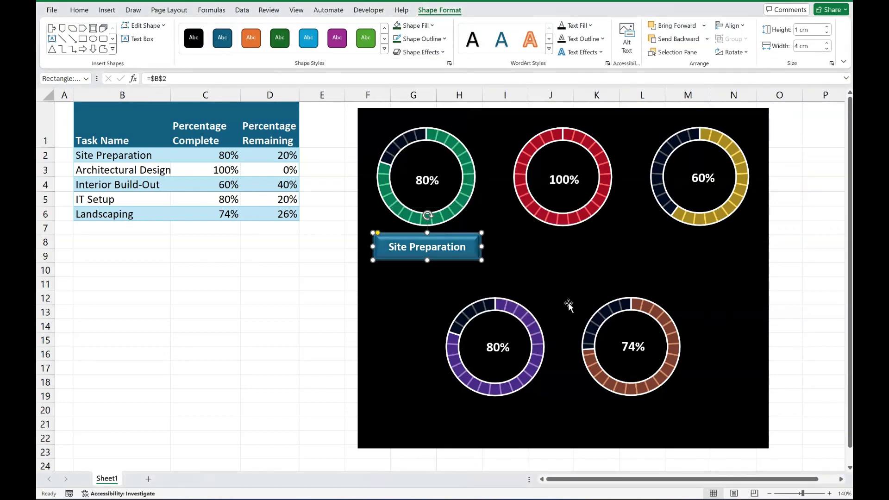
left_click(431, 26)
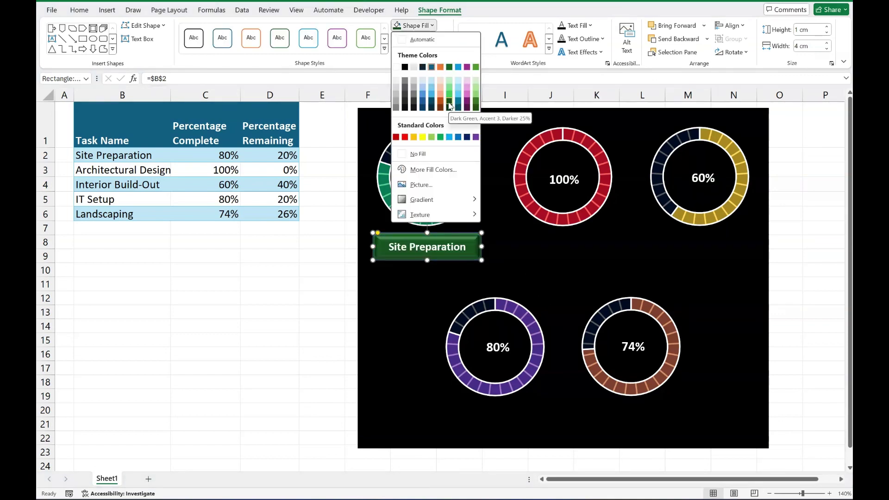
left_click(450, 106)
left_click(228, 282)
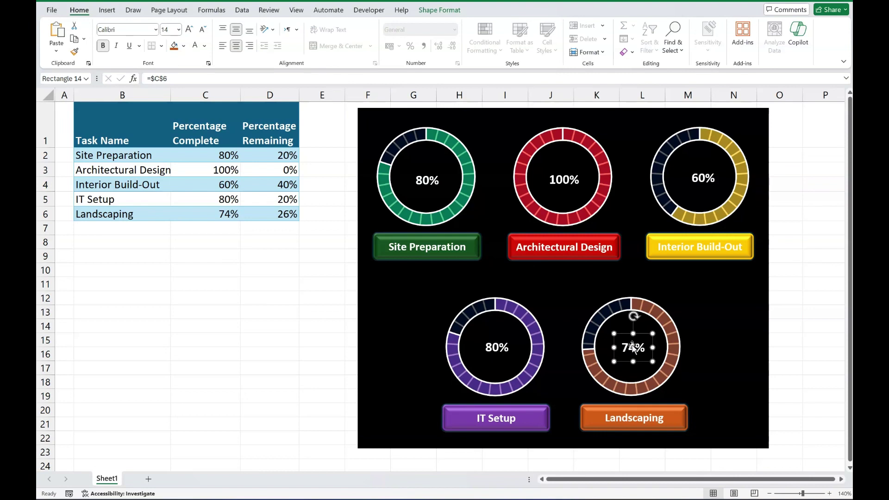
left_click(317, 361)
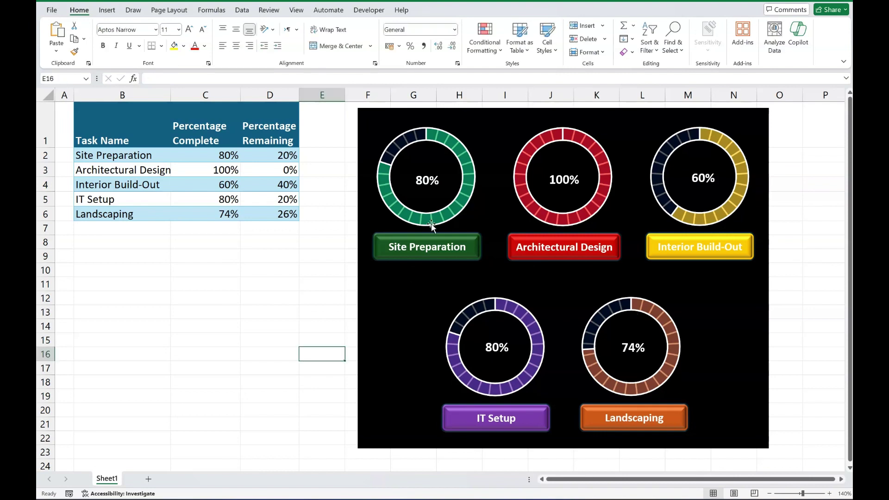
left_click(419, 298)
mouse_move(419, 298)
left_mouse_down()
mouse_move(357, 298)
mouse_move(447, 302)
mouse_move(412, 303)
mouse_move(443, 304)
mouse_move(420, 305)
left_mouse_up()
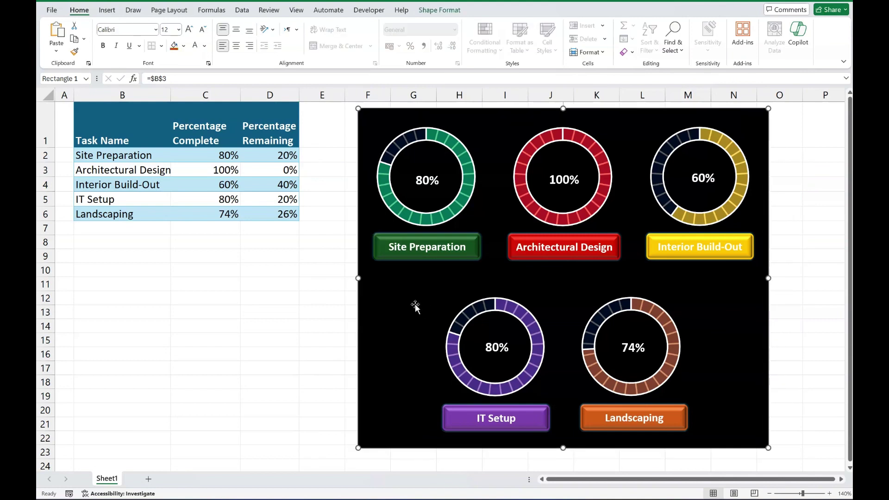
left_click(481, 418)
left_click_drag(467, 412, 413, 412)
key("ctrl+z")
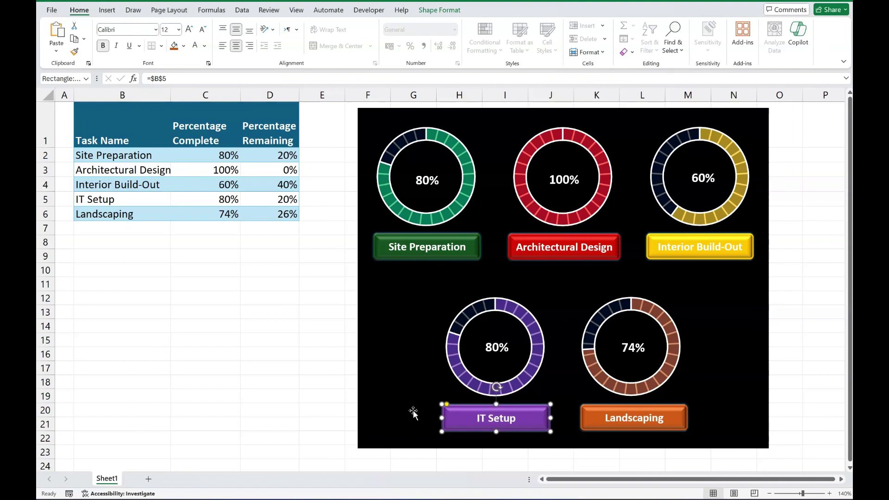
left_click(409, 344)
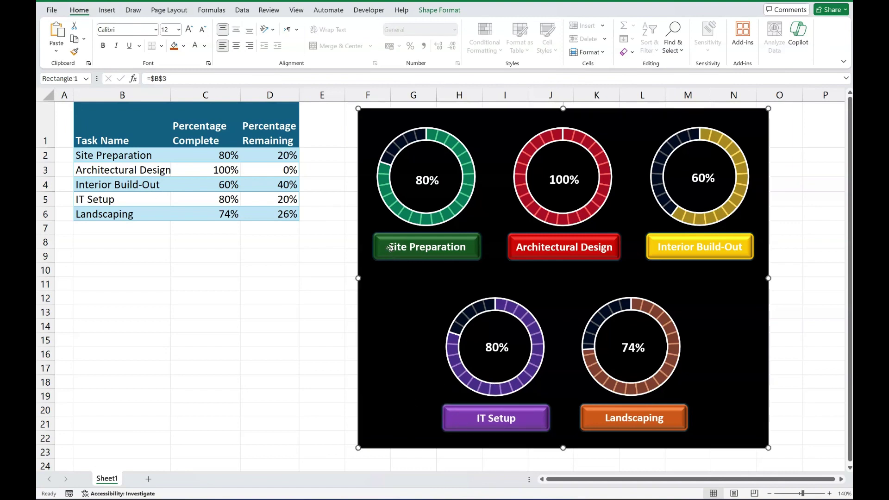
left_click(390, 248)
Select all dashboard shapes with Ctrl+A, group them, and drag the group slightly right
key("ctrl+a")
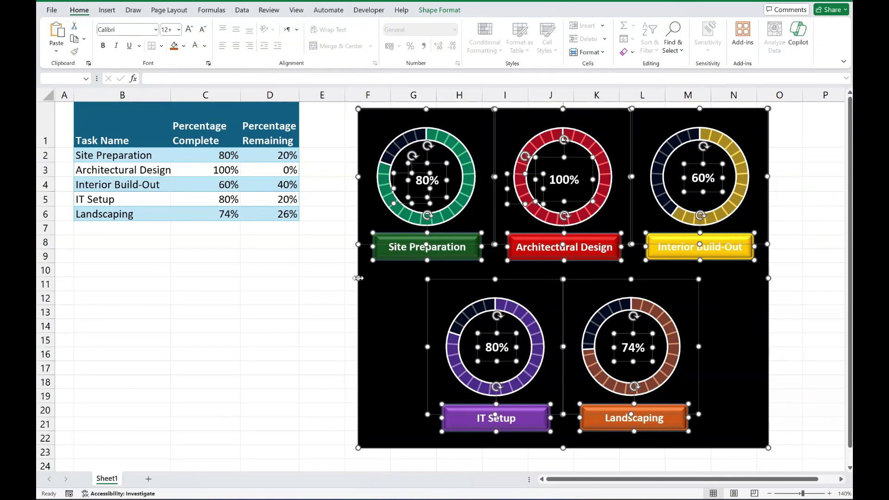
right_click(360, 277)
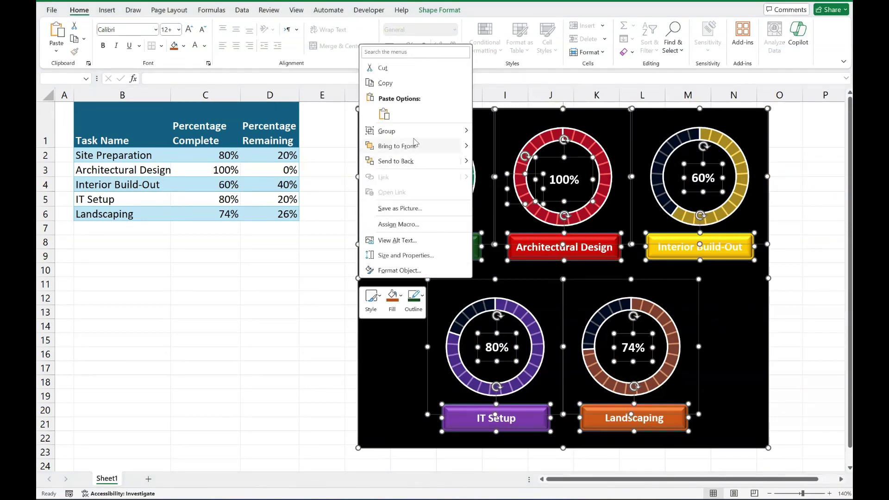
mouse_move(458, 131)
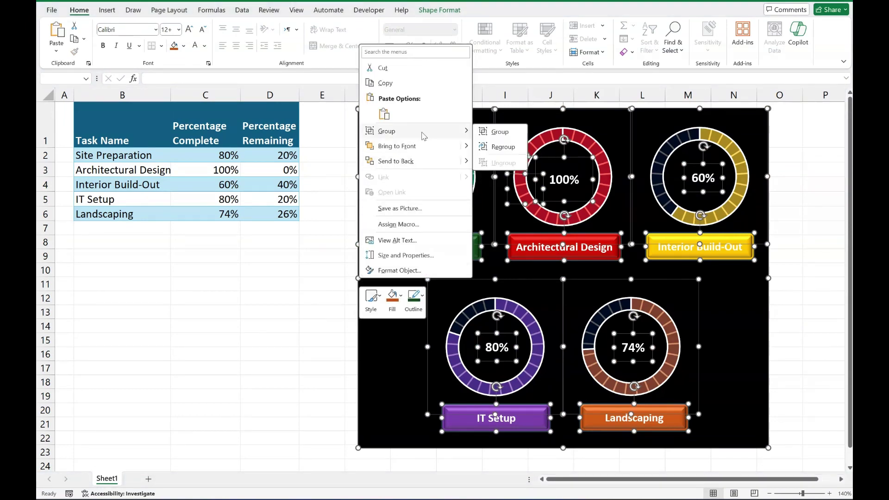
left_click(500, 132)
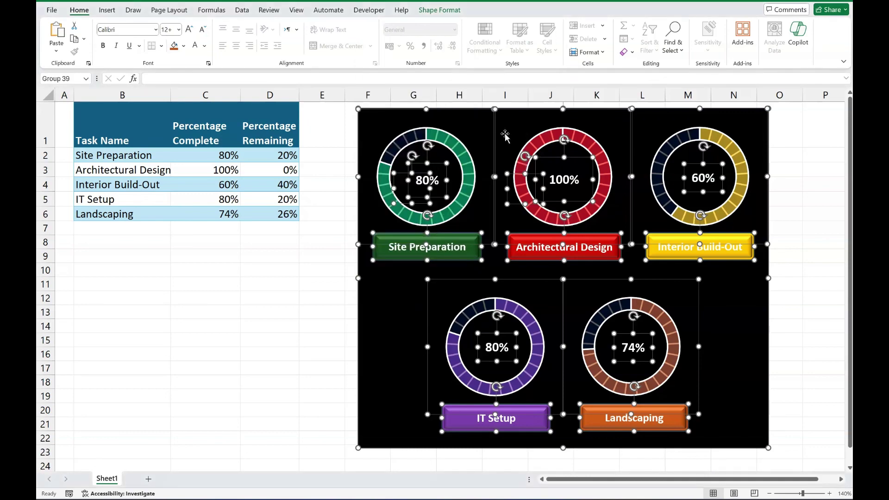
left_click(277, 277)
mouse_move(407, 294)
left_mouse_down()
mouse_move(351, 294)
mouse_move(436, 293)
mouse_move(421, 292)
left_mouse_up()
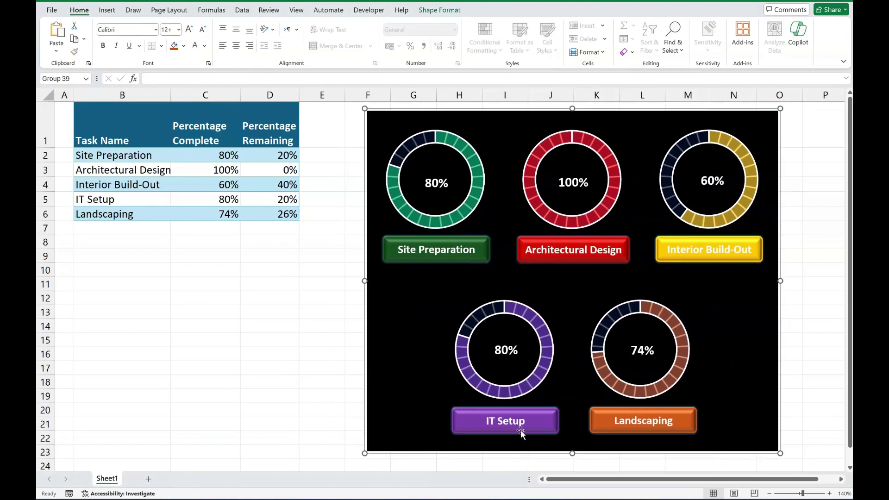
left_click_drag(521, 433, 556, 416)
Apply a bevel preset to the black dashboard background
left_click(439, 9)
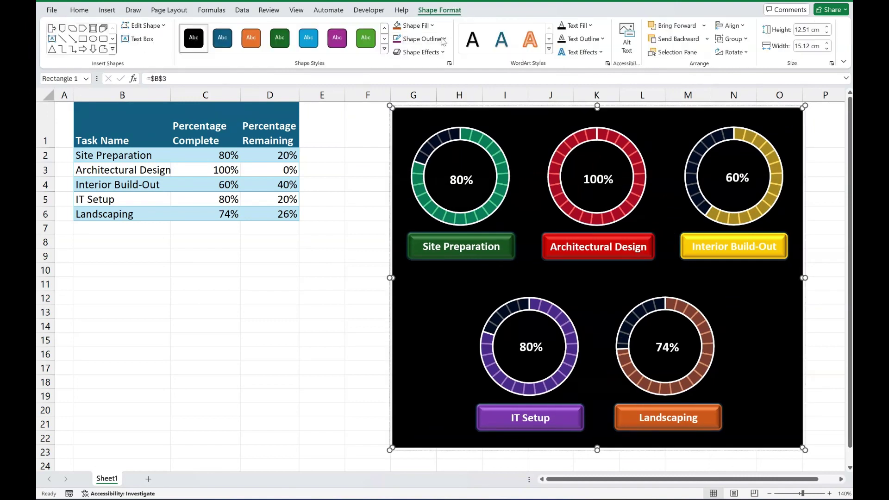
left_click(441, 52)
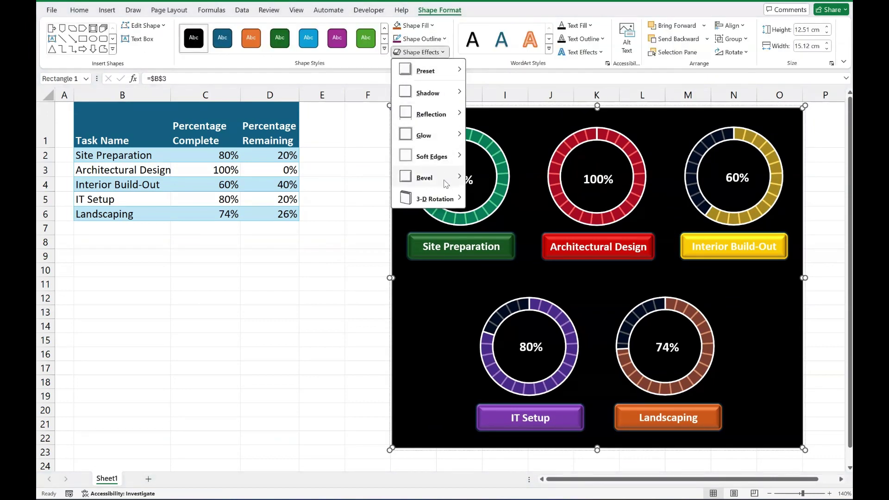
mouse_move(447, 180)
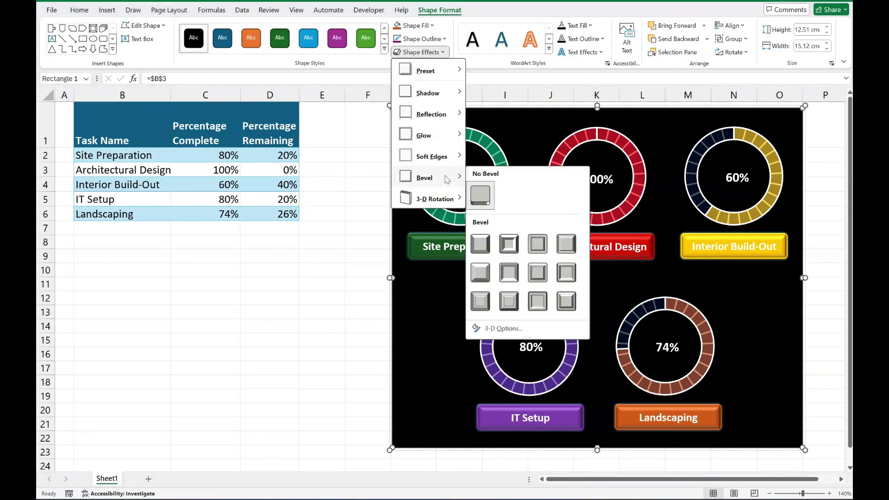
left_click(538, 302)
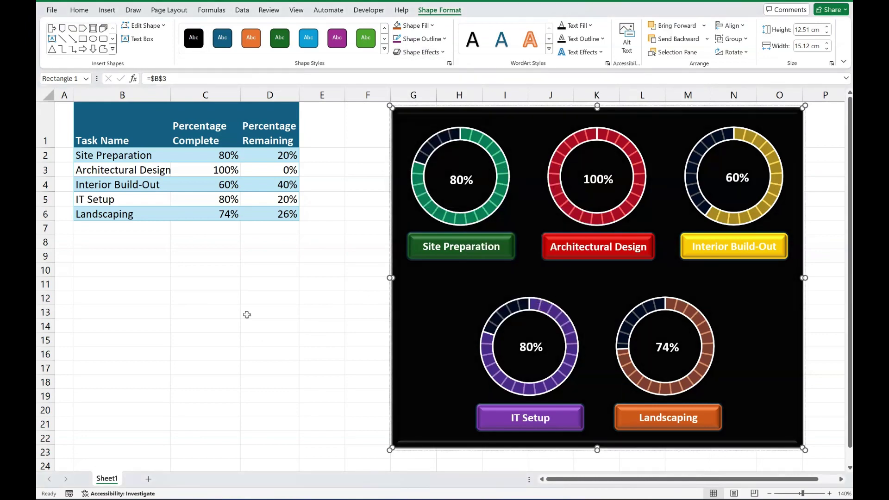
Add an orange glow around the dashboard background
left_click(442, 52)
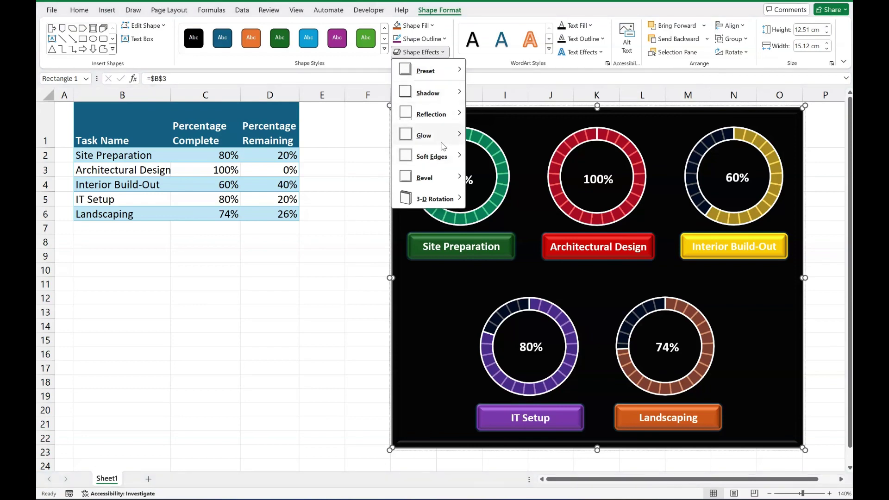
mouse_move(444, 144)
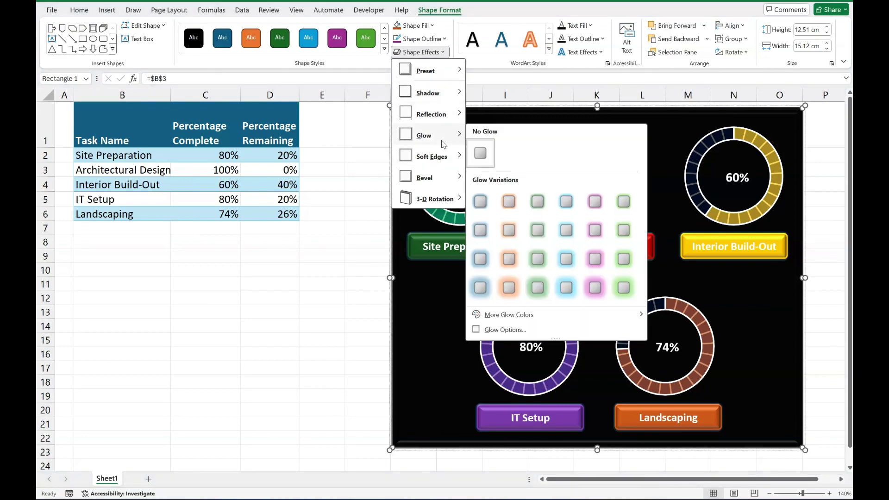
left_click(510, 229)
left_click(315, 283)
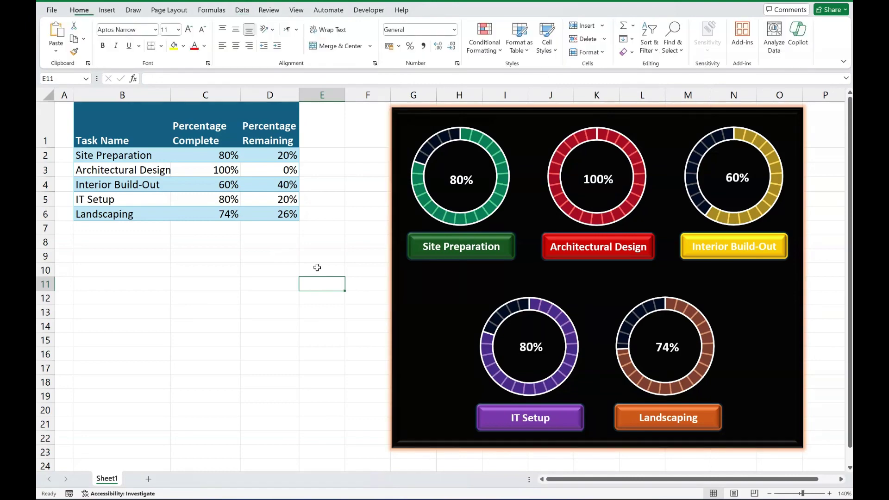
Rename the IT Setup task in B5 to IT and set its completion in C5 to 60%
left_click(122, 200)
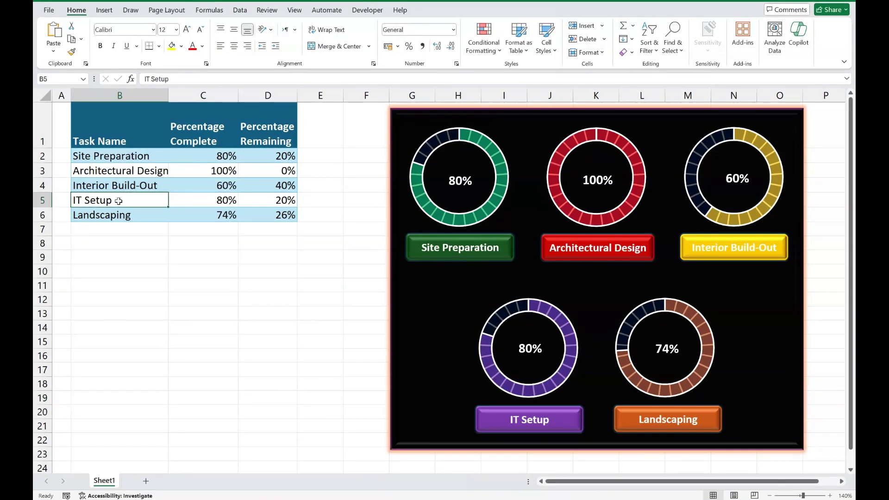
type("IT")
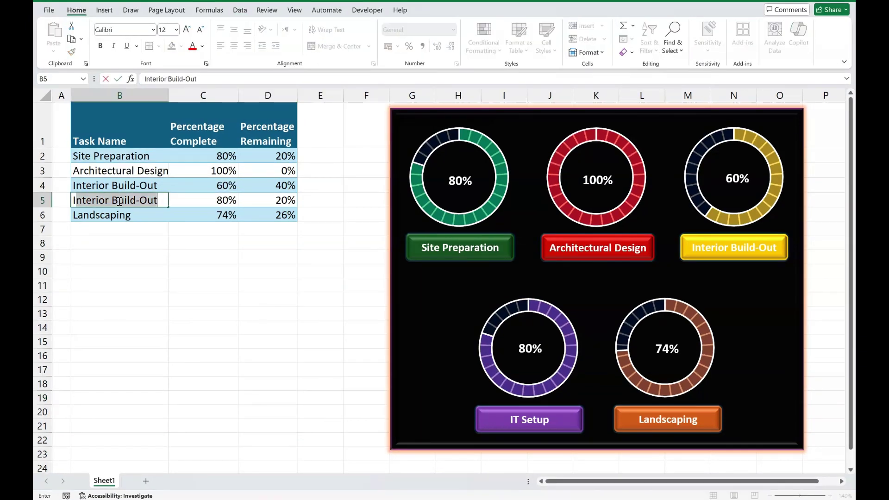
key("Return")
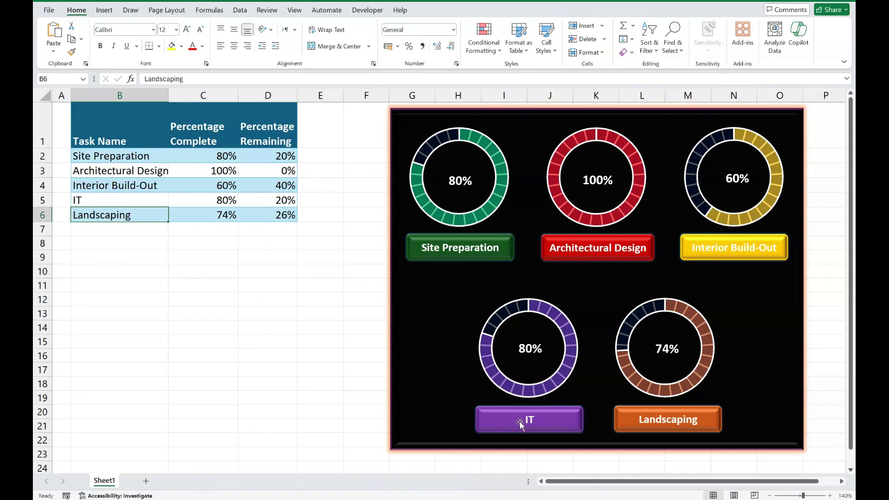
left_click(262, 299)
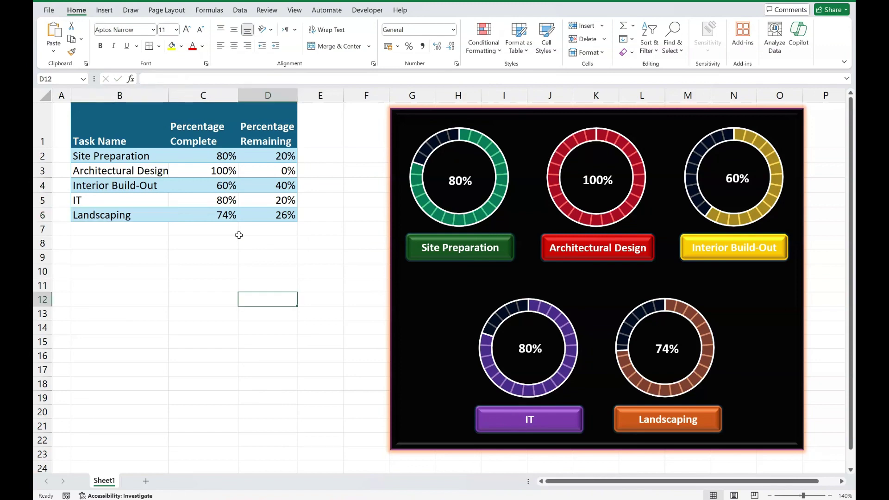
left_click(212, 201)
type("60")
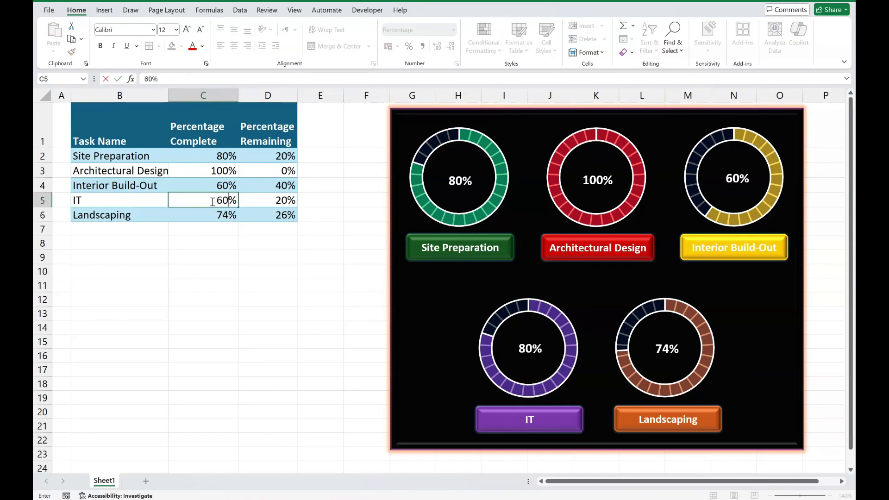
key("Return")
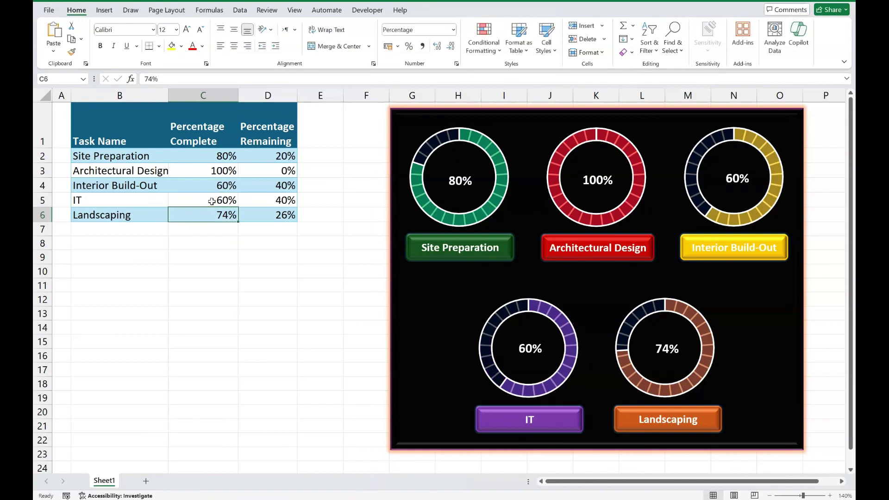
Set Architectural Design's completion in C3 to 30%
key("Up")
key("Up")
key("Up")
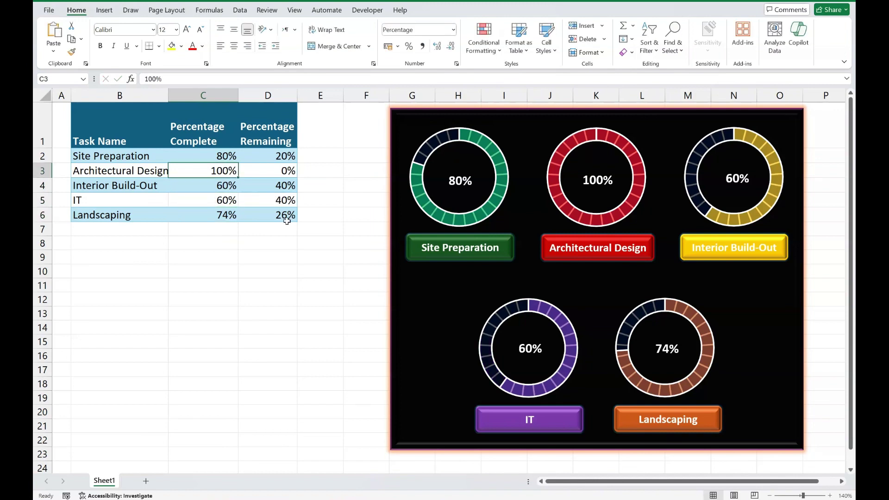
type("30")
key("Return")
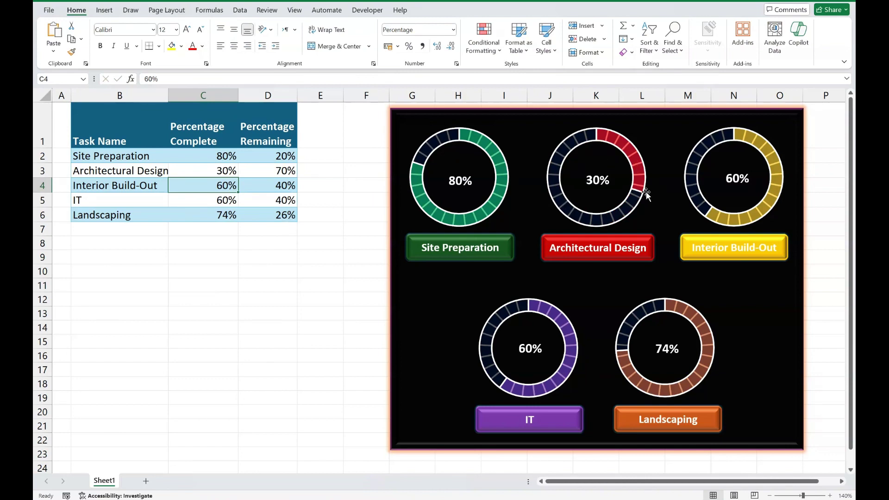
mouse_move(638, 160)
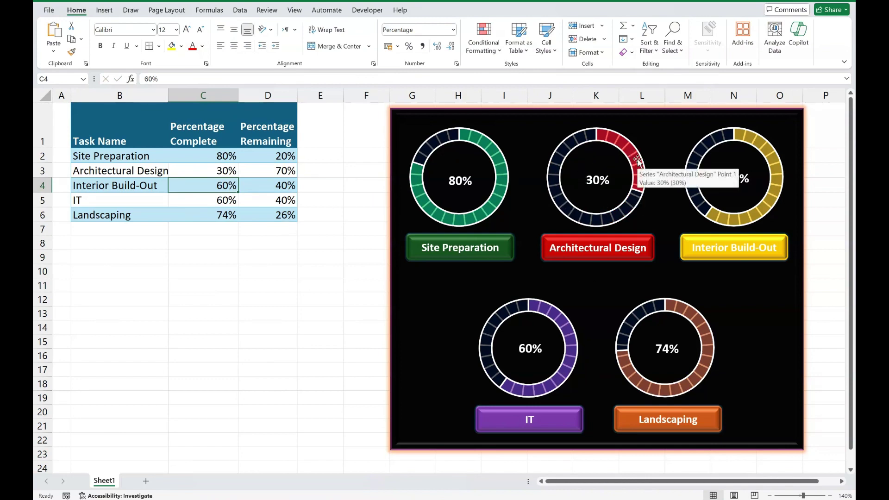